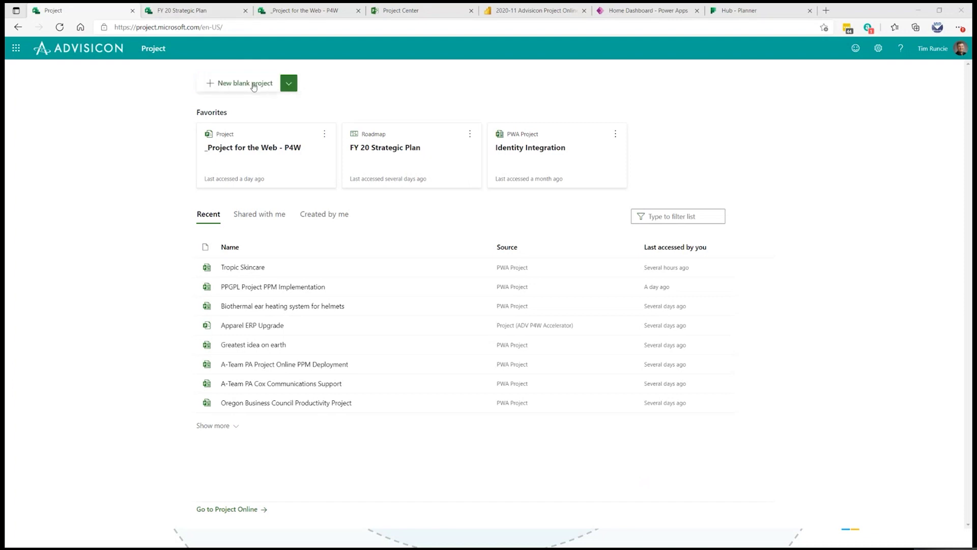
# Step: Review the options for creating a new roadmap or importing a desktop project, and view the FY 20 Strategic Plan roadmap
pyautogui.click(289, 84)
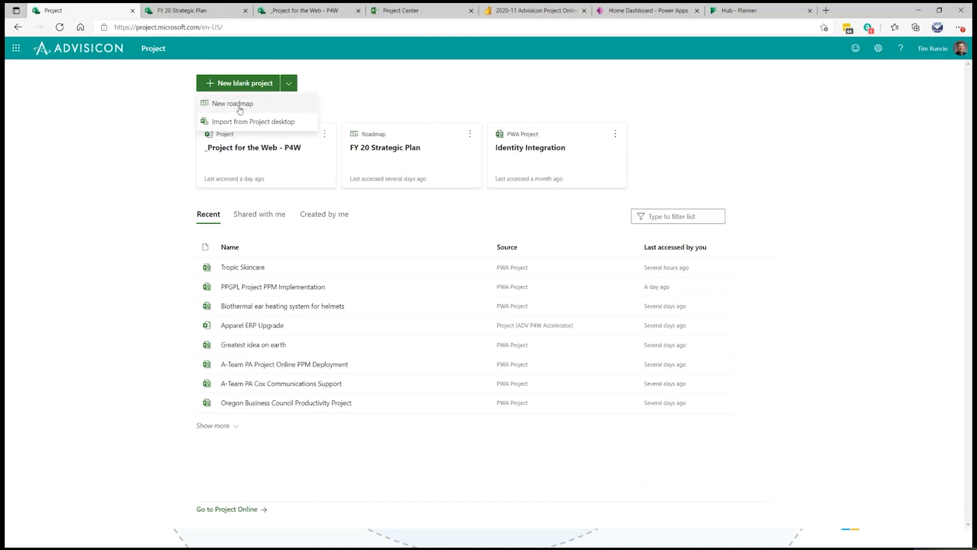
pyautogui.click(373, 92)
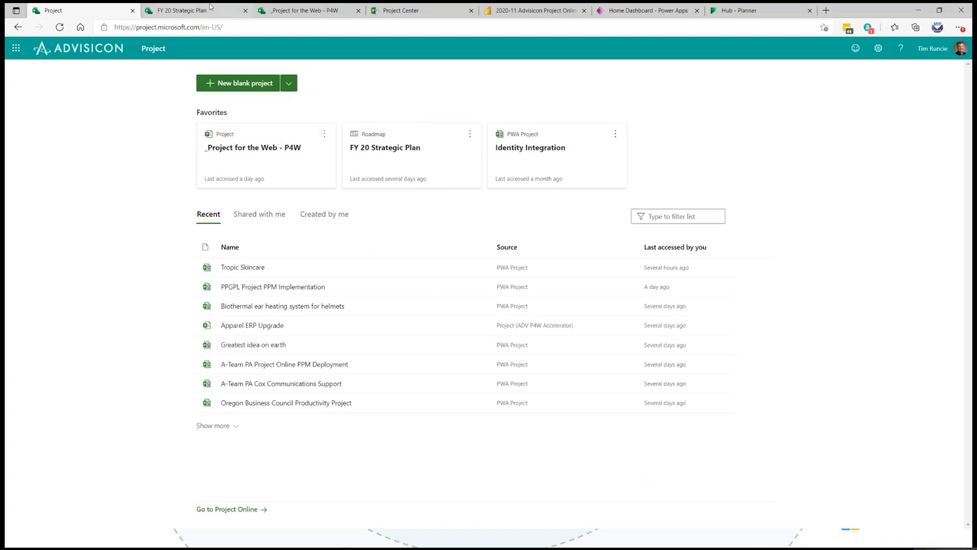
pyautogui.click(194, 12)
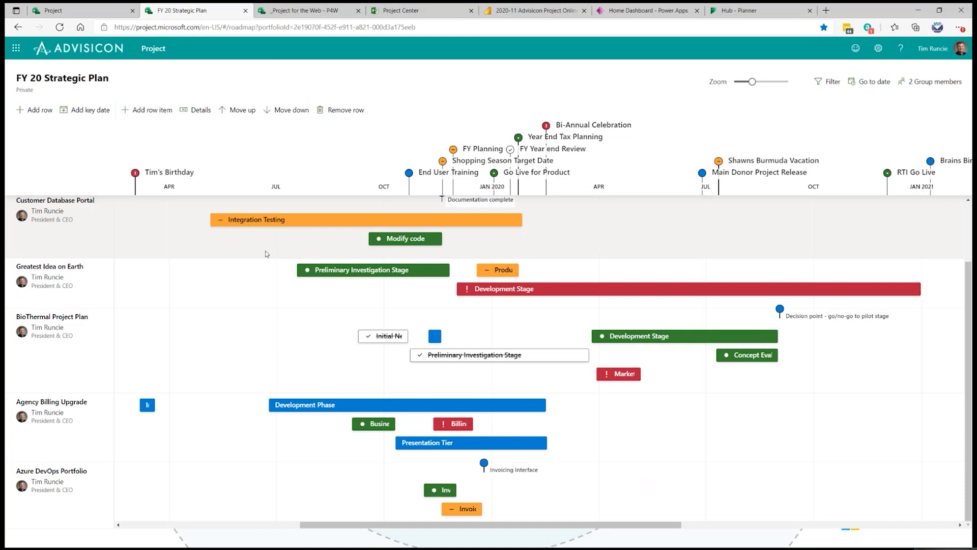
pyautogui.click(79, 10)
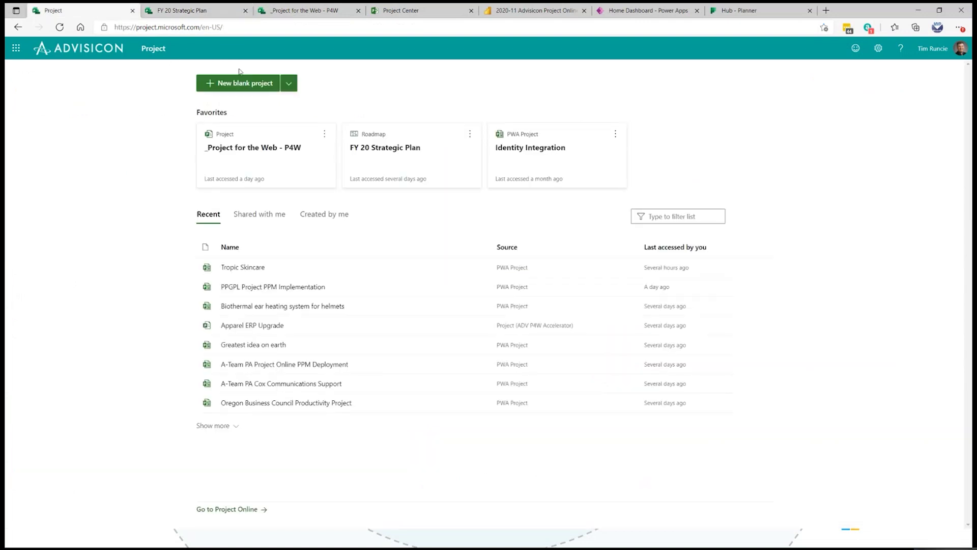
pyautogui.click(289, 83)
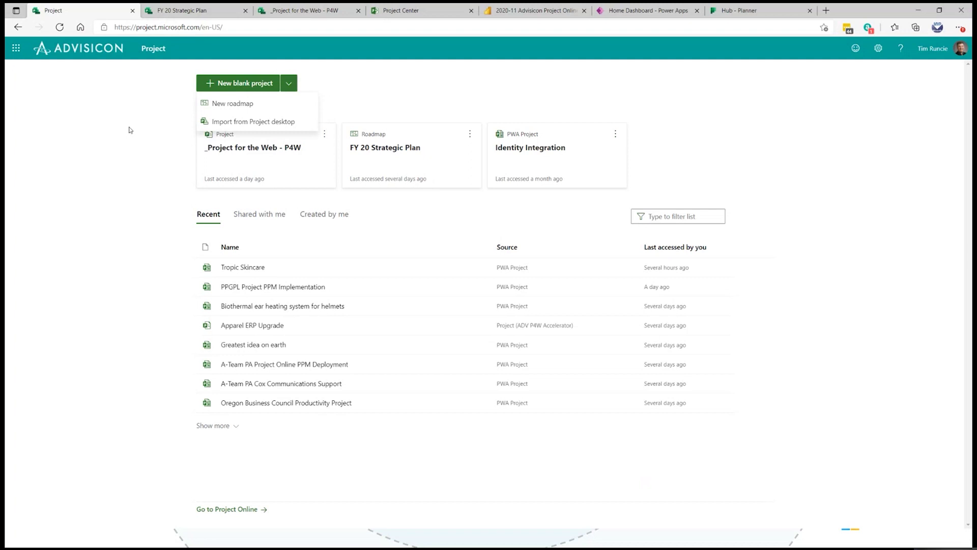
pyautogui.click(395, 89)
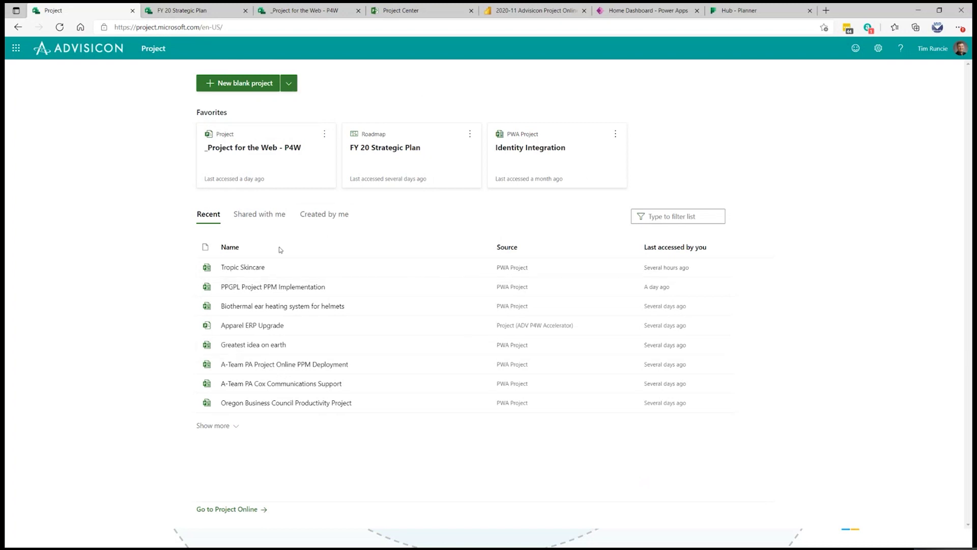
# Step: Open the details of the Plan Key Deliverables task in _Project for the Web - P4W and examine its notes and fields
pyautogui.click(302, 11)
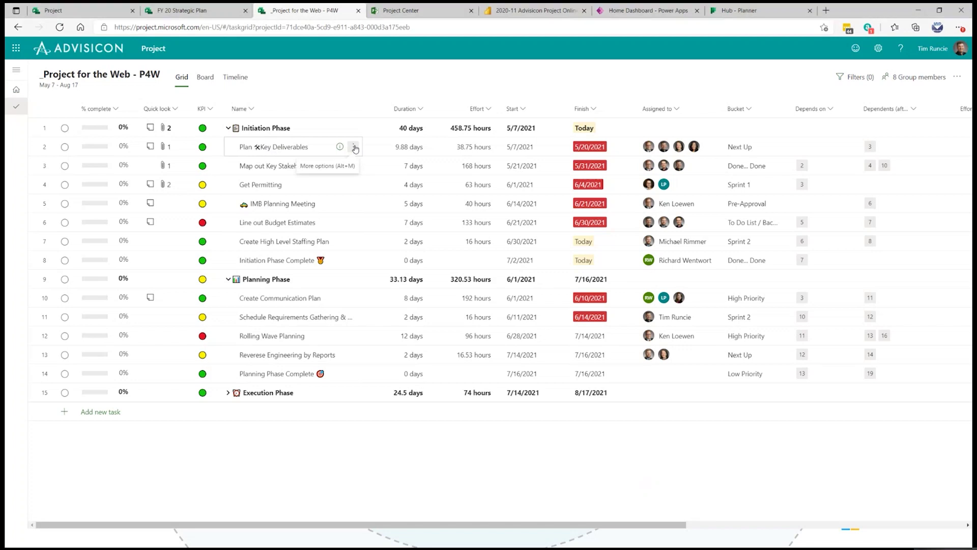
pyautogui.click(354, 147)
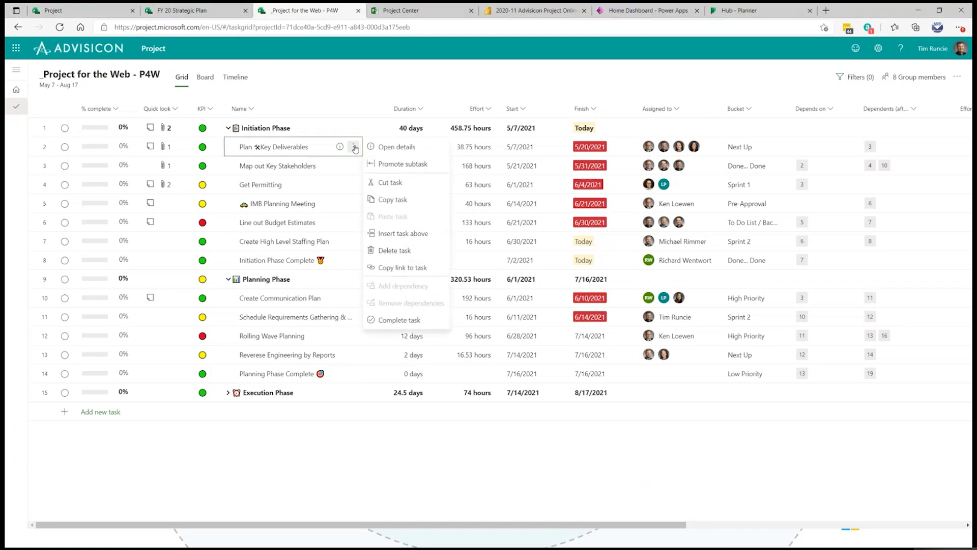
pyautogui.click(399, 149)
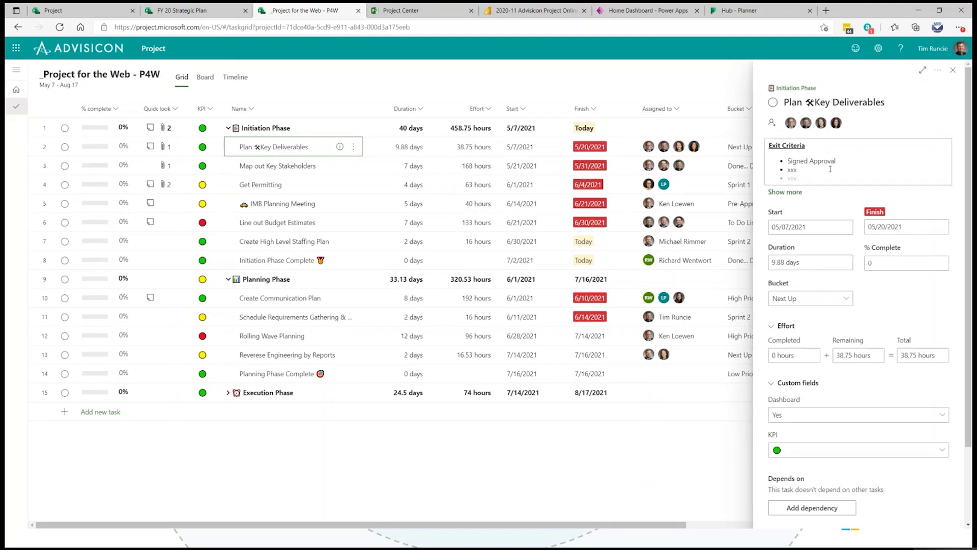
pyautogui.moveTo(836, 174); pyautogui.dragTo(848, 196)
pyautogui.click(818, 199)
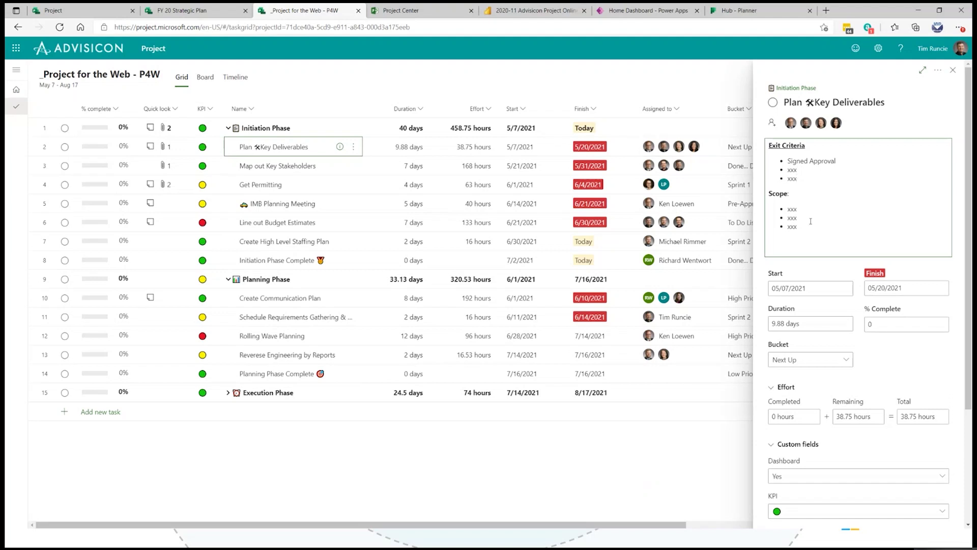
pyautogui.moveTo(809, 228); pyautogui.dragTo(769, 145)
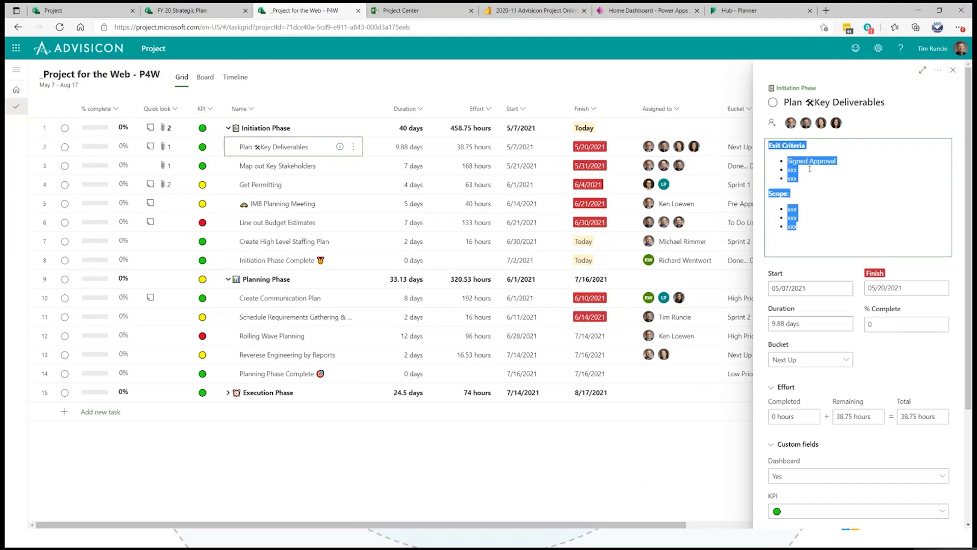
pyautogui.moveTo(969, 245); pyautogui.dragTo(971, 350)
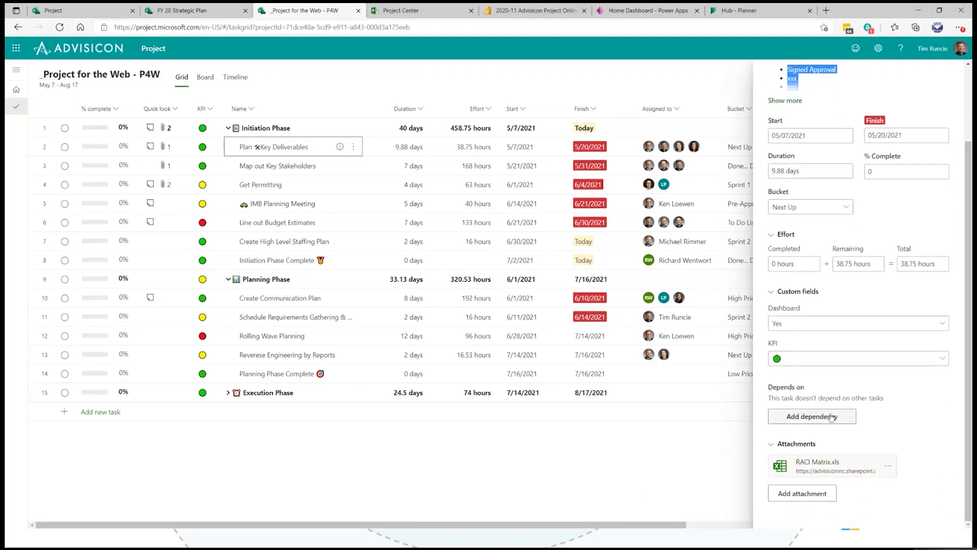
# Step: Check the attachment source options for the Plan Key Deliverables task and close its details
pyautogui.click(803, 496)
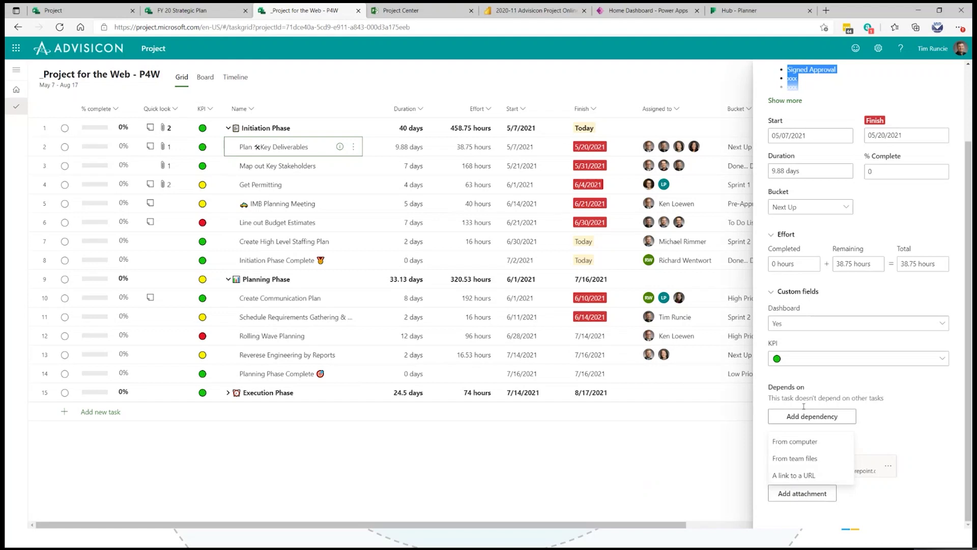
pyautogui.click(943, 430)
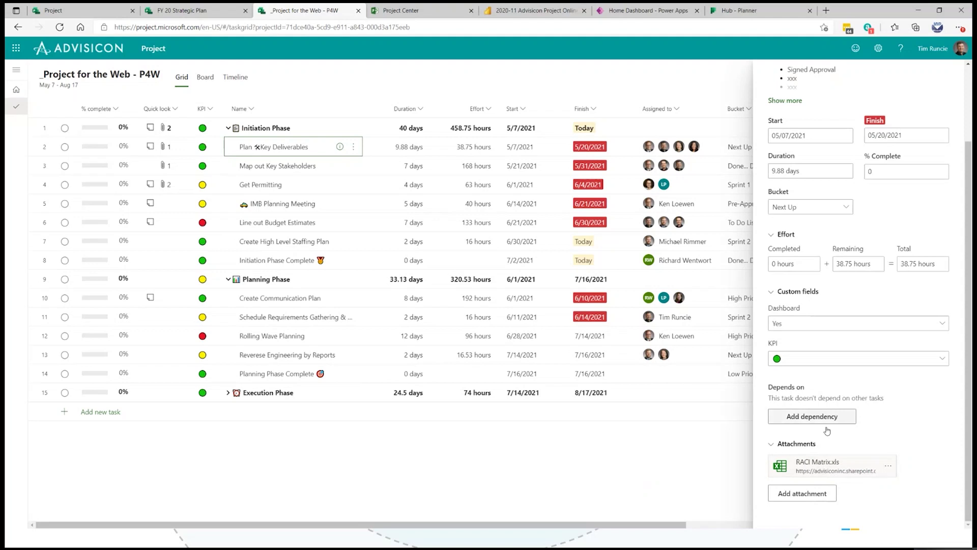
pyautogui.click(807, 493)
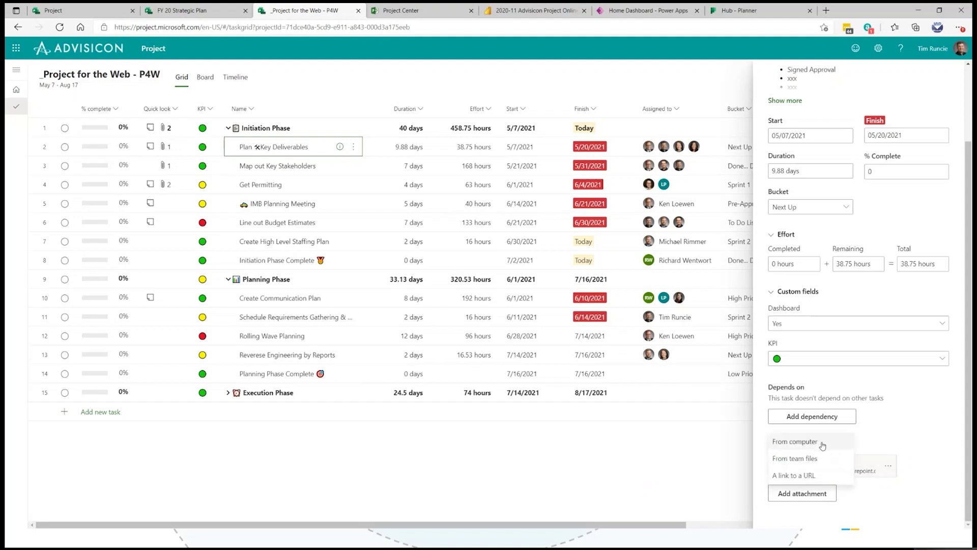
pyautogui.click(899, 430)
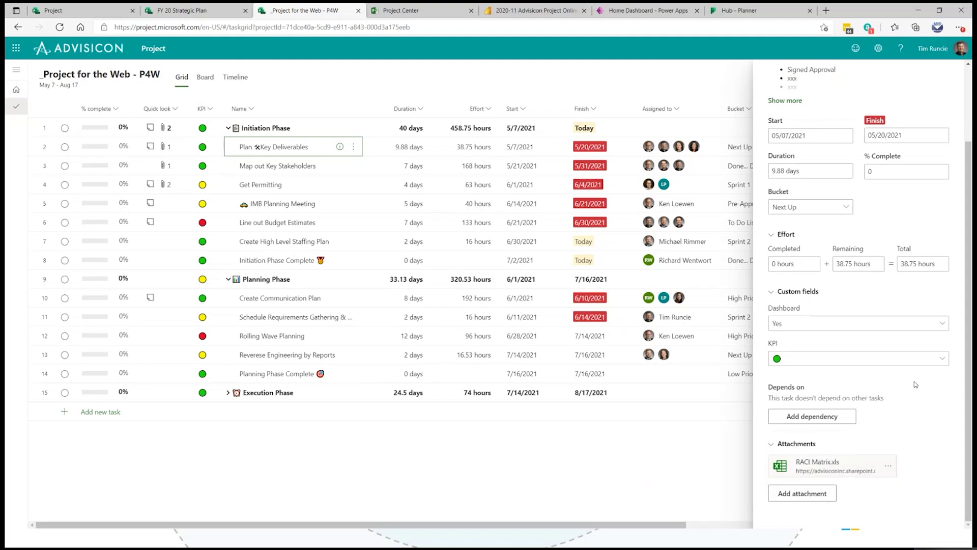
pyautogui.scroll(2, 919, 330)
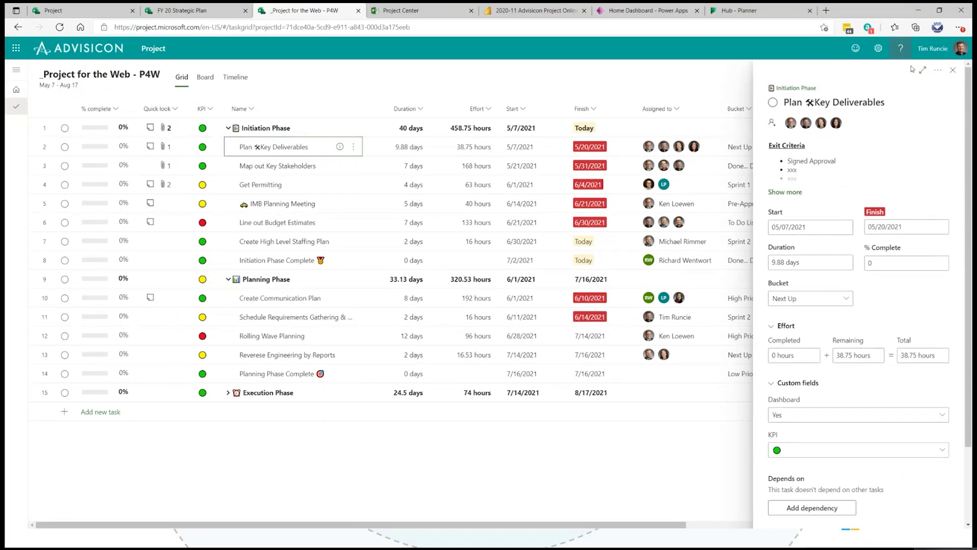
pyautogui.click(953, 70)
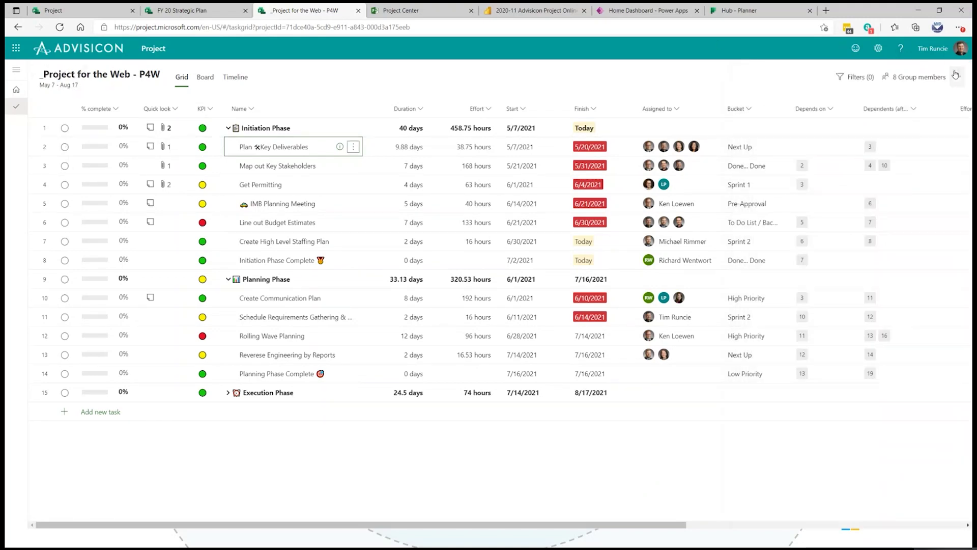
# Step: Open the project's team files in SharePoint and examine the actions available for Cost Control.xls
pyautogui.click(957, 77)
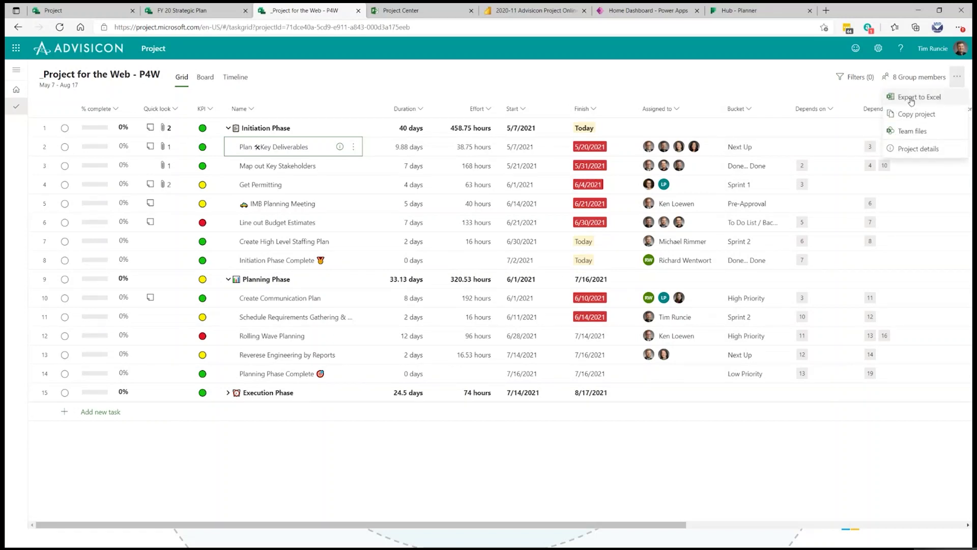
pyautogui.click(909, 132)
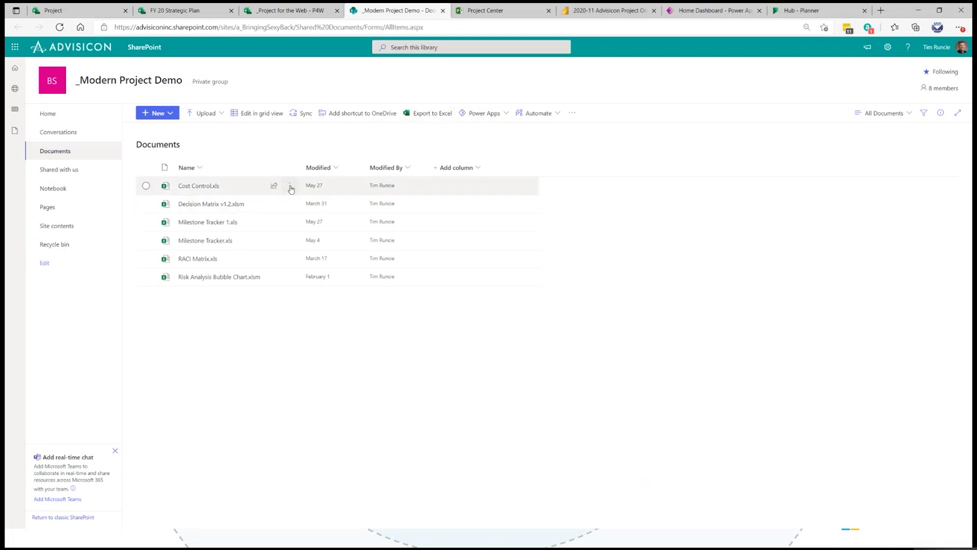
pyautogui.click(290, 188)
pyautogui.click(290, 188)
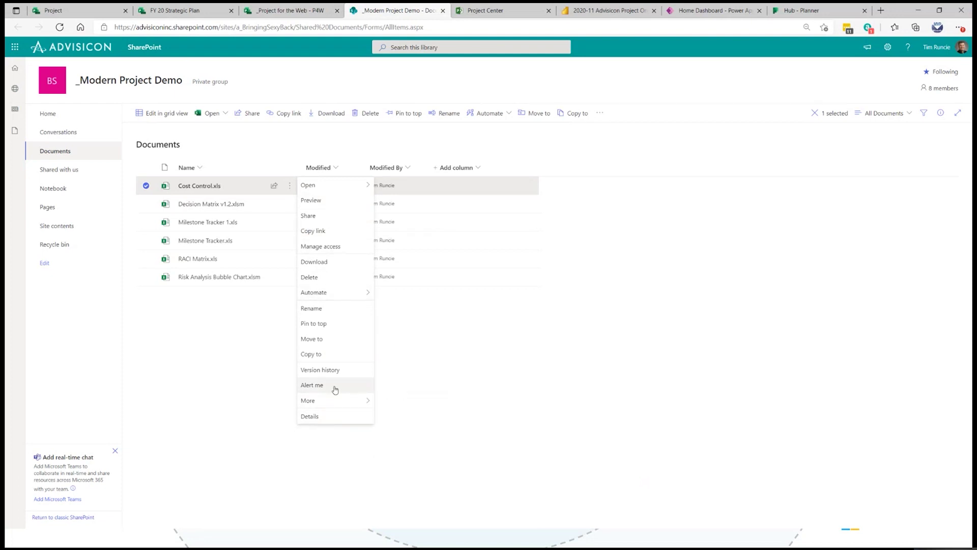
pyautogui.click(259, 400)
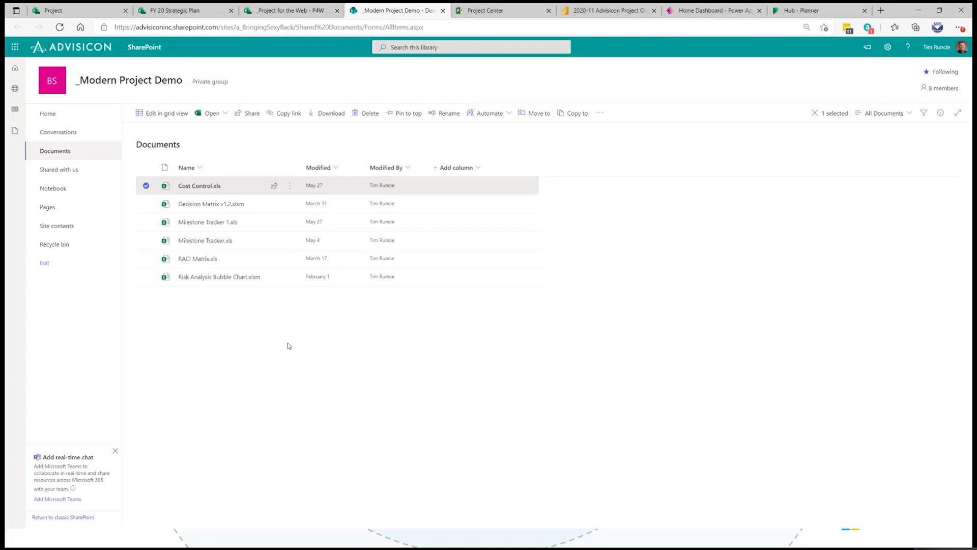
# Step: Return to the _Project for the Web - P4W grid and inspect the field types offered for a new column without creating one
pyautogui.click(297, 7)
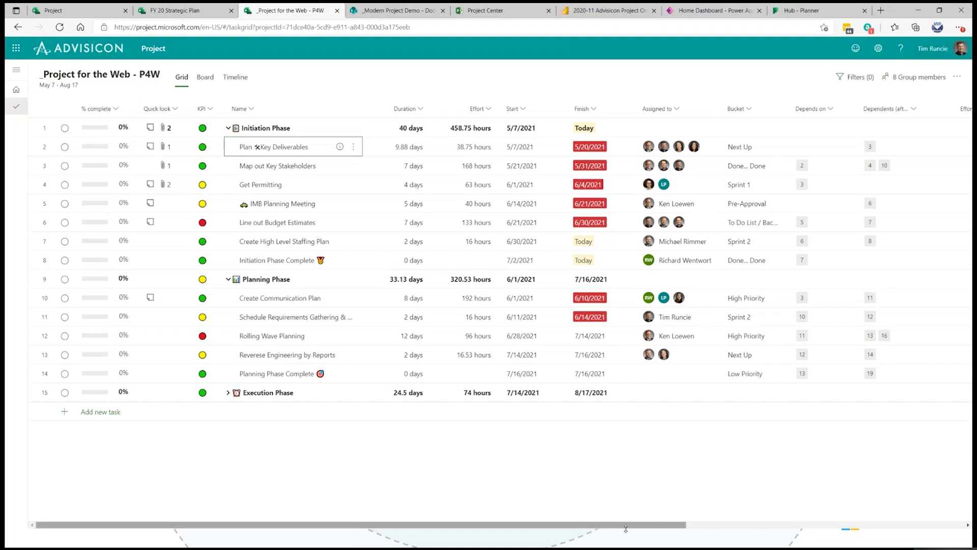
pyautogui.moveTo(623, 530); pyautogui.dragTo(939, 544)
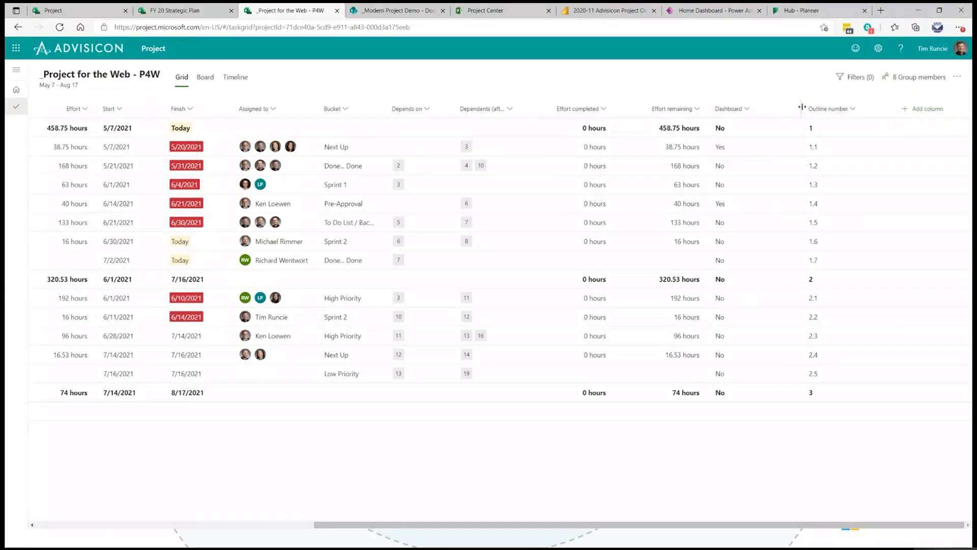
pyautogui.click(924, 109)
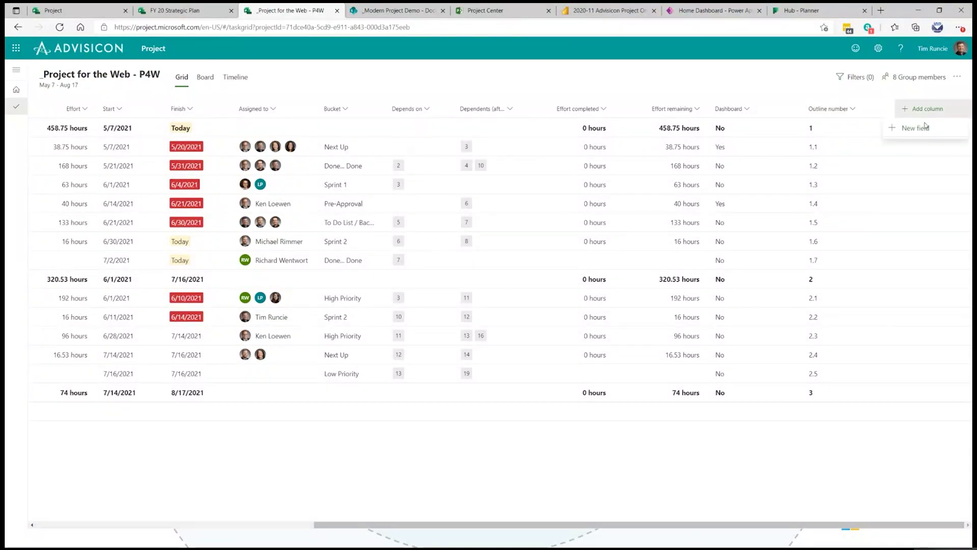
pyautogui.click(919, 130)
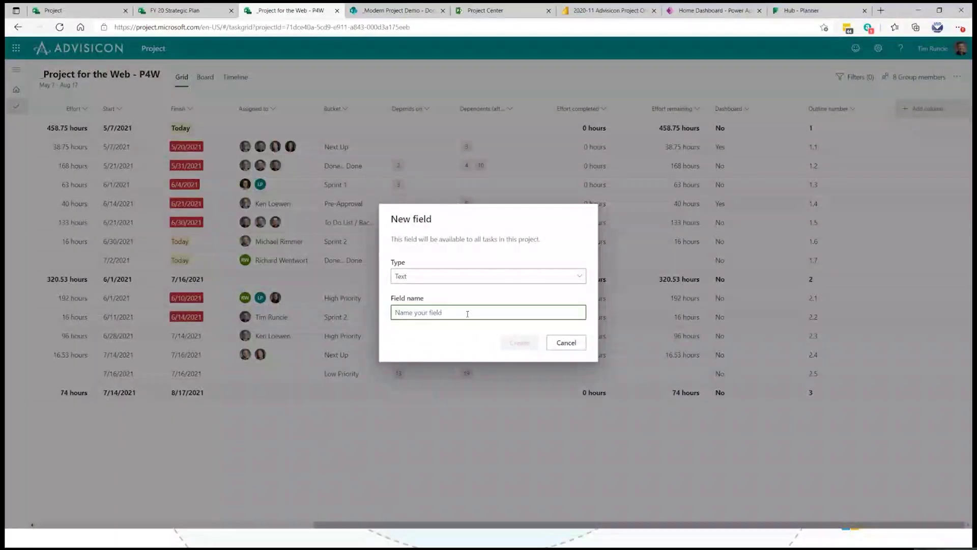
pyautogui.click(582, 281)
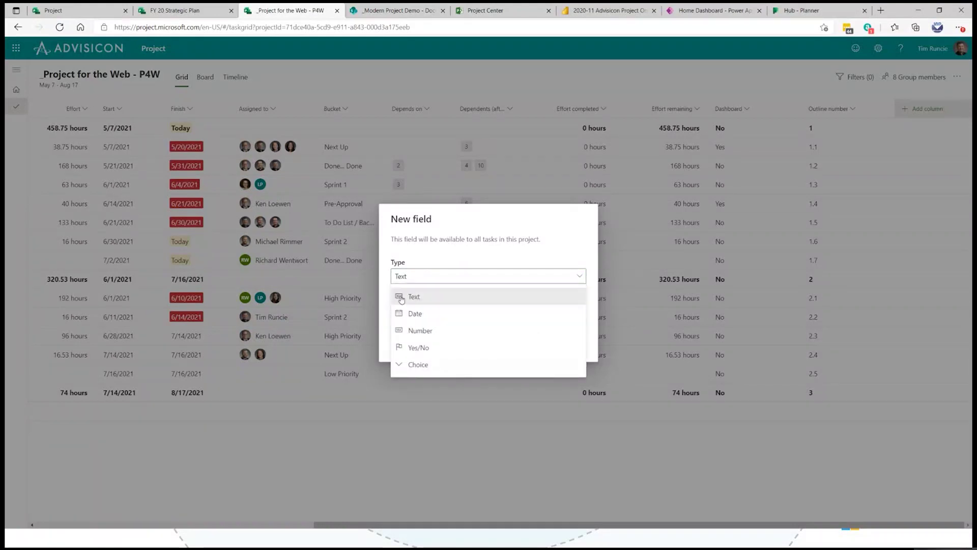
pyautogui.click(696, 484)
pyautogui.moveTo(625, 527); pyautogui.dragTo(348, 526)
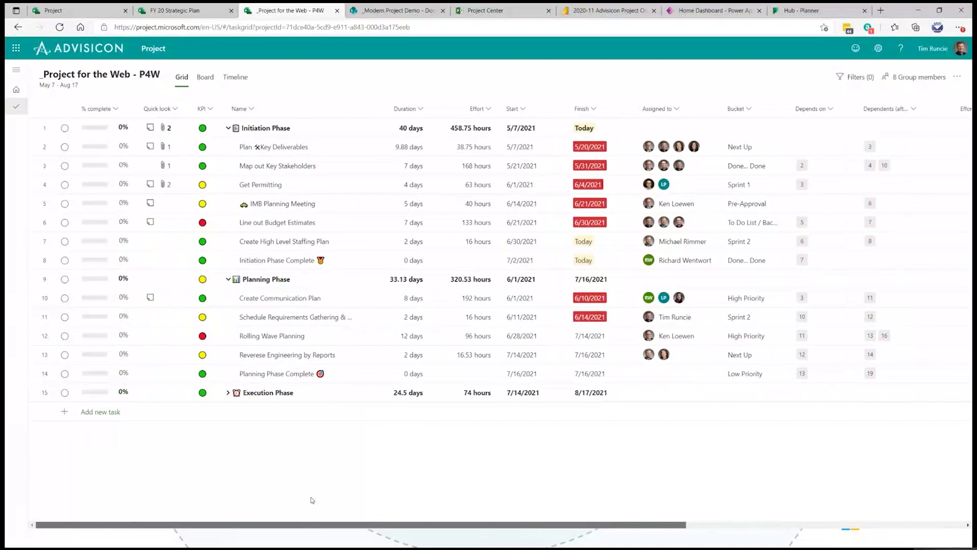
# Step: Review the details and attachments of the Initiation Phase, Plan Key Deliverables and Map out Key Stakeholders tasks, and close the details
pyautogui.click(150, 129)
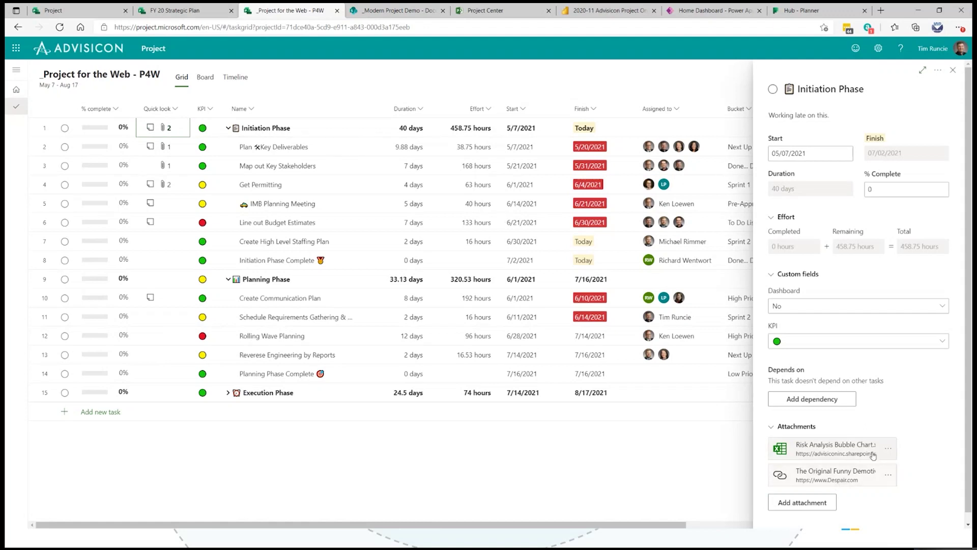
pyautogui.click(164, 148)
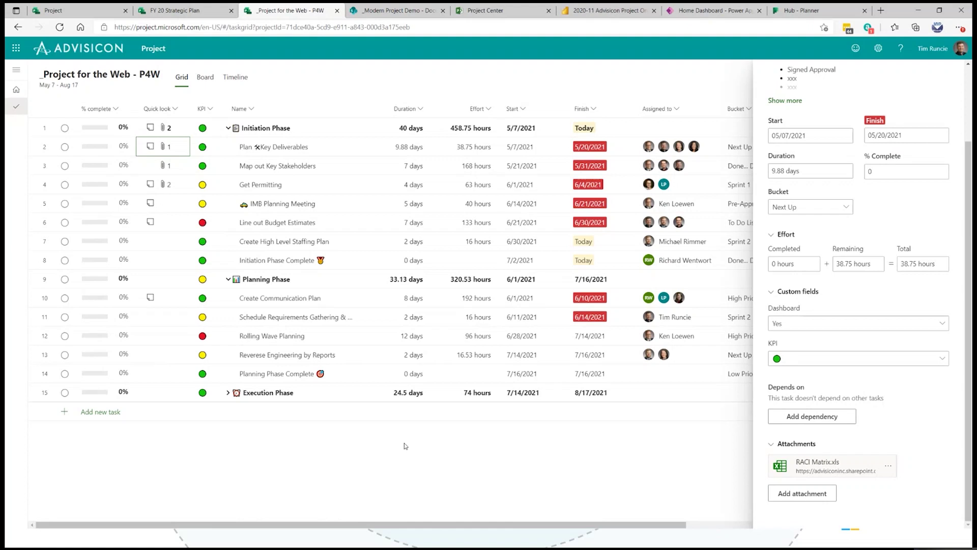
pyautogui.click(283, 150)
pyautogui.click(295, 151)
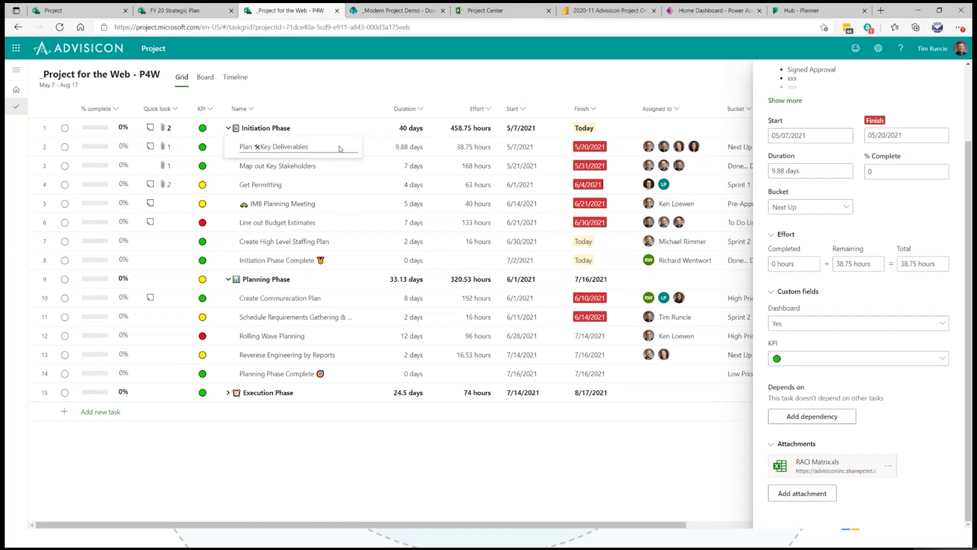
pyautogui.click(306, 169)
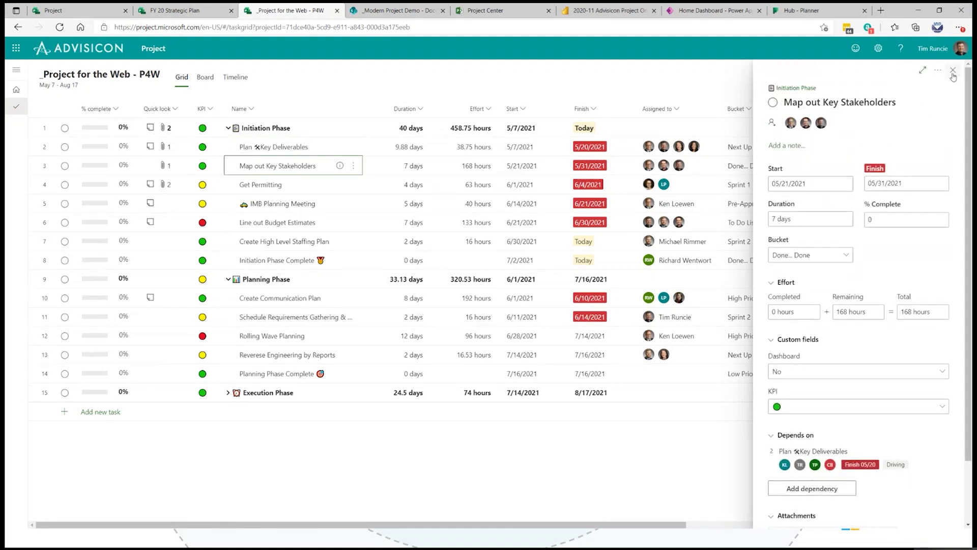
pyautogui.click(952, 70)
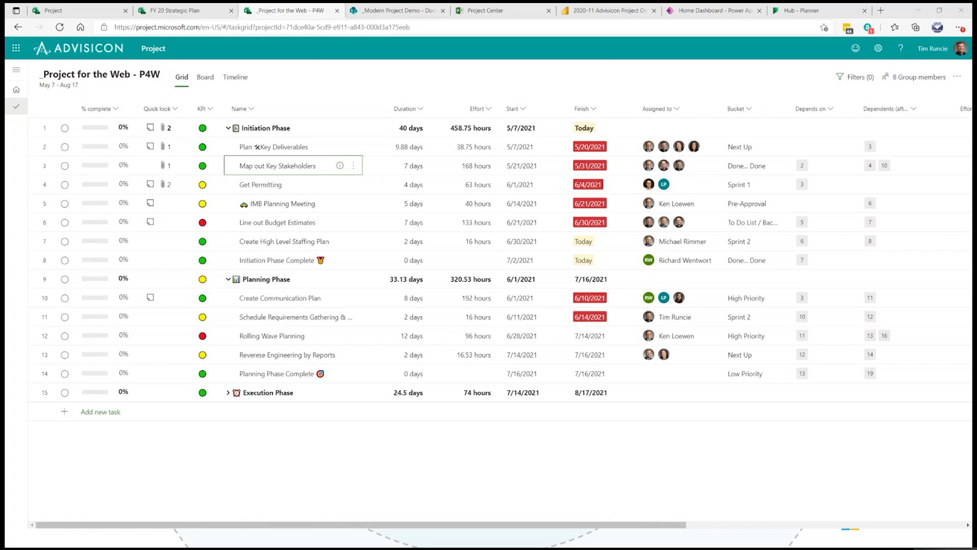
# Step: Filter the project's tasks by the In progress status
pyautogui.click(855, 77)
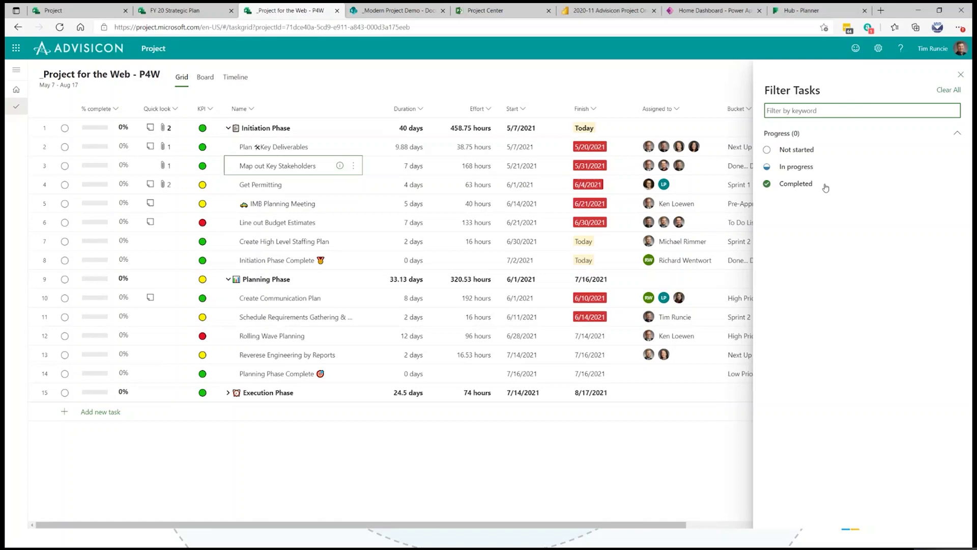
pyautogui.click(800, 168)
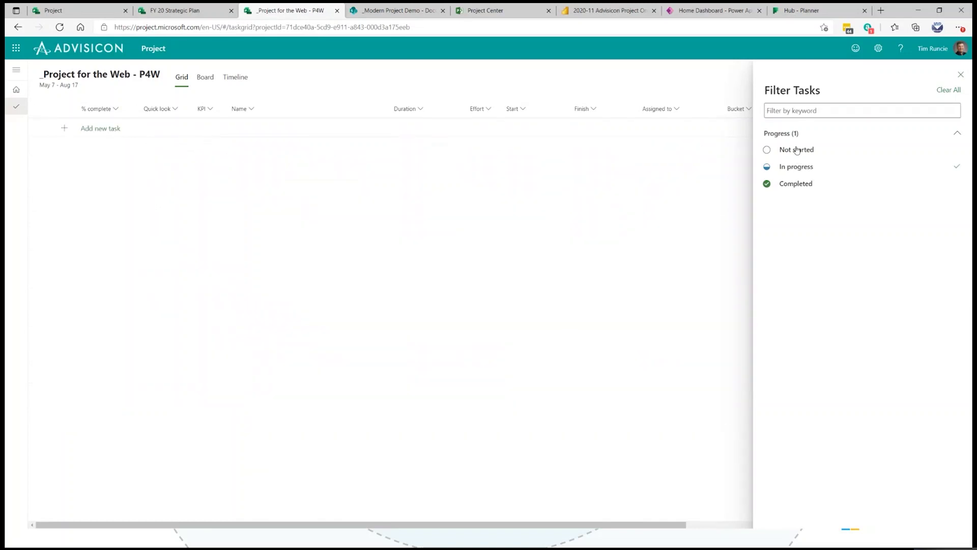
# Step: Add Not started and Completed to the progress filter, and remove all three progress statuses from it
pyautogui.click(797, 150)
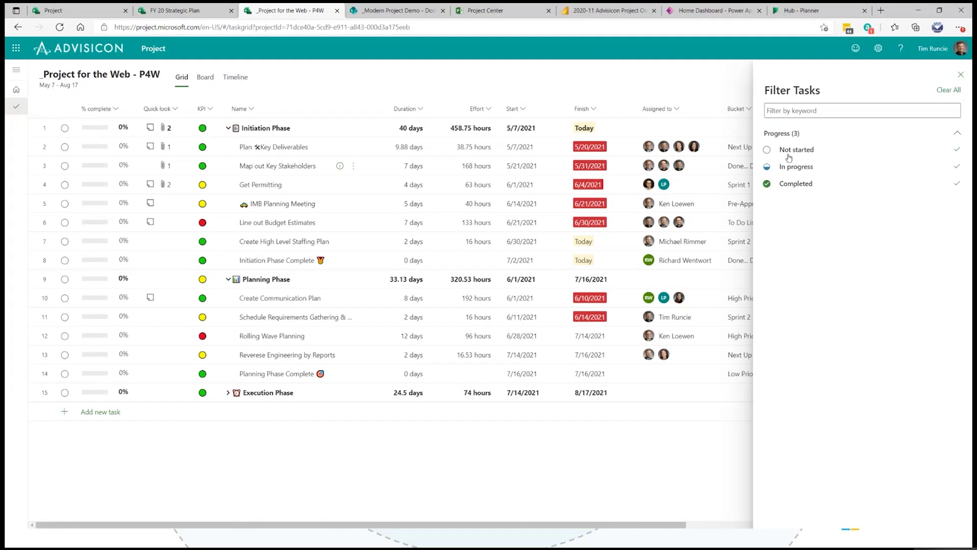
pyautogui.click(955, 156)
pyautogui.click(956, 168)
pyautogui.click(956, 183)
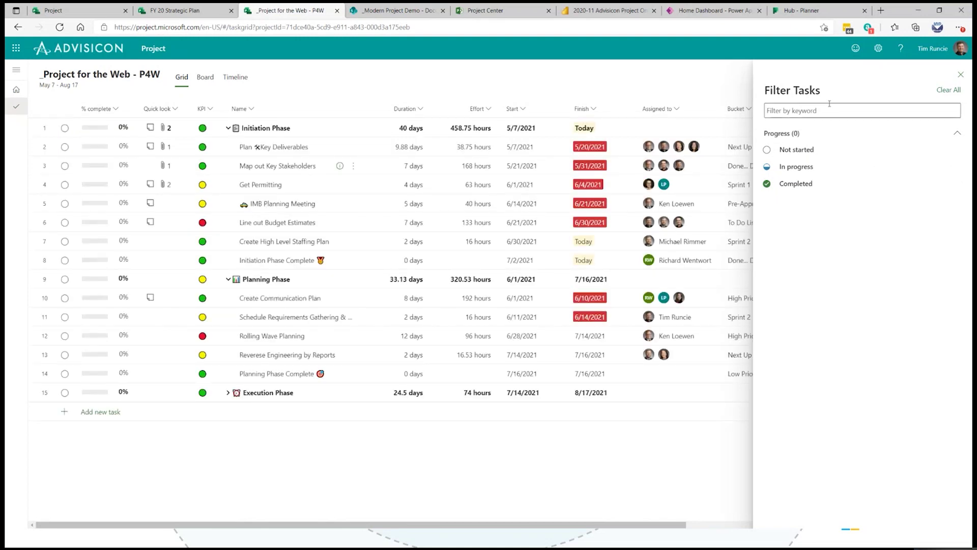
# Step: Filter the project's tasks by the keyword 192 and clear the keyword
pyautogui.click(789, 111)
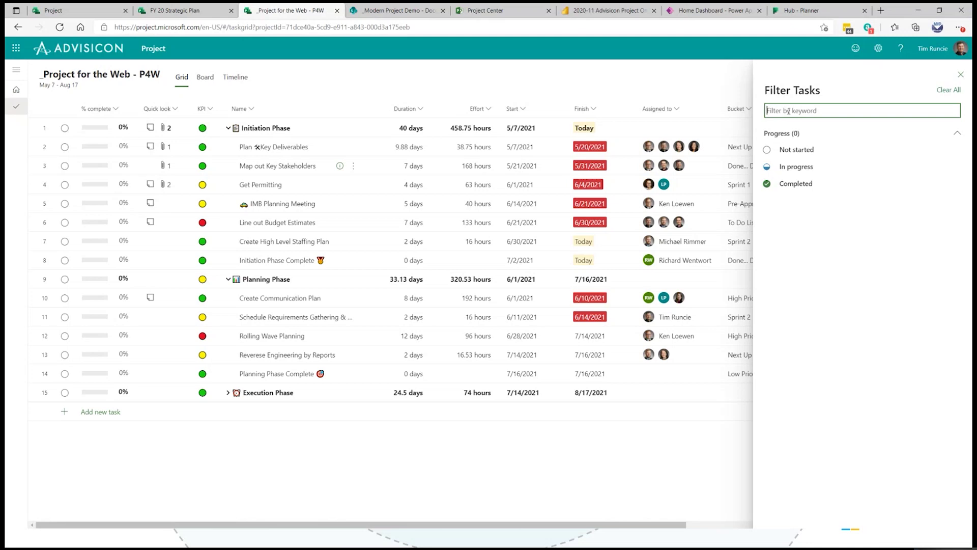
pyautogui.write('192')
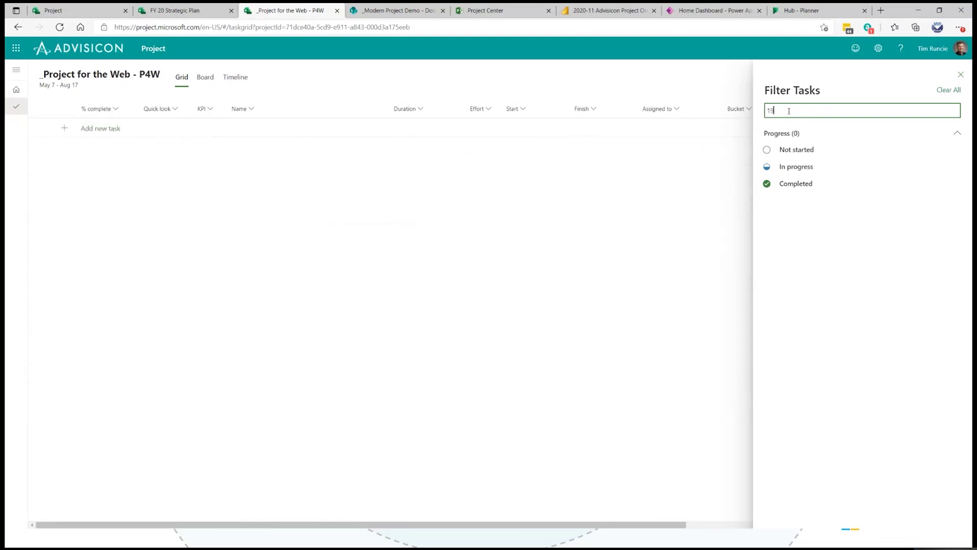
pyautogui.press('BackSpace')
pyautogui.press('BackSpace')
pyautogui.press('BackSpace')
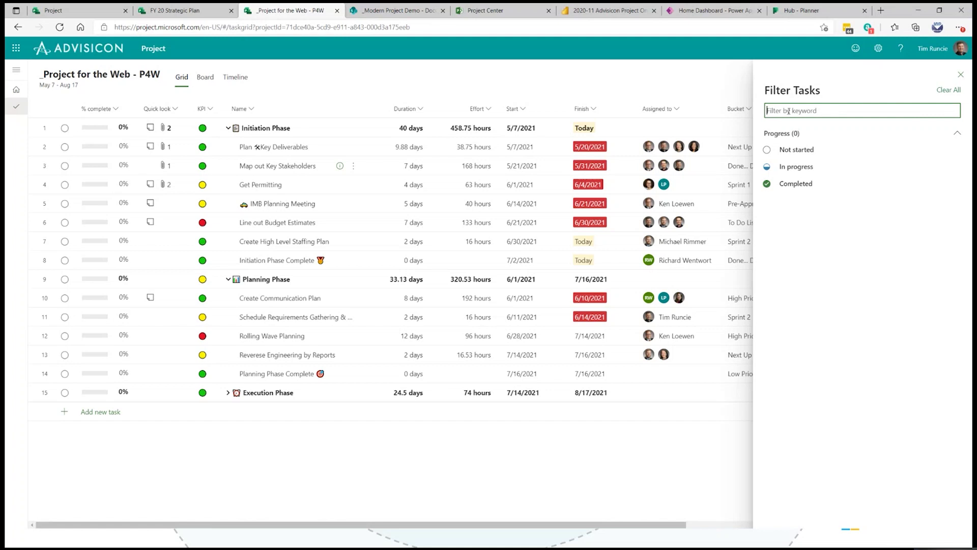
# Step: Filter the grid's tasks by the keyword rolling, clear the filter and close the filter options
pyautogui.write('rolling')
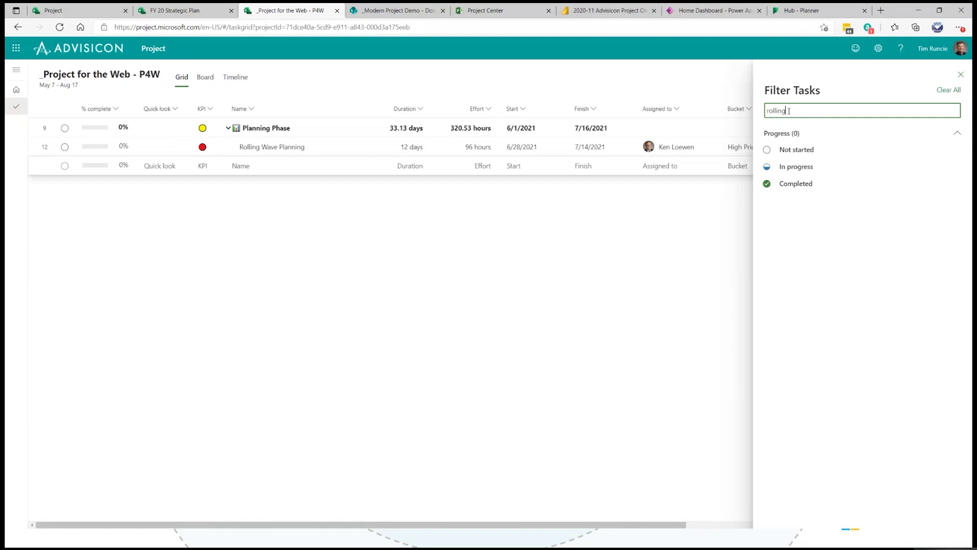
pyautogui.press('BackSpace')
pyautogui.press('BackSpace')
pyautogui.press('BackSpace')
pyautogui.press('BackSpace')
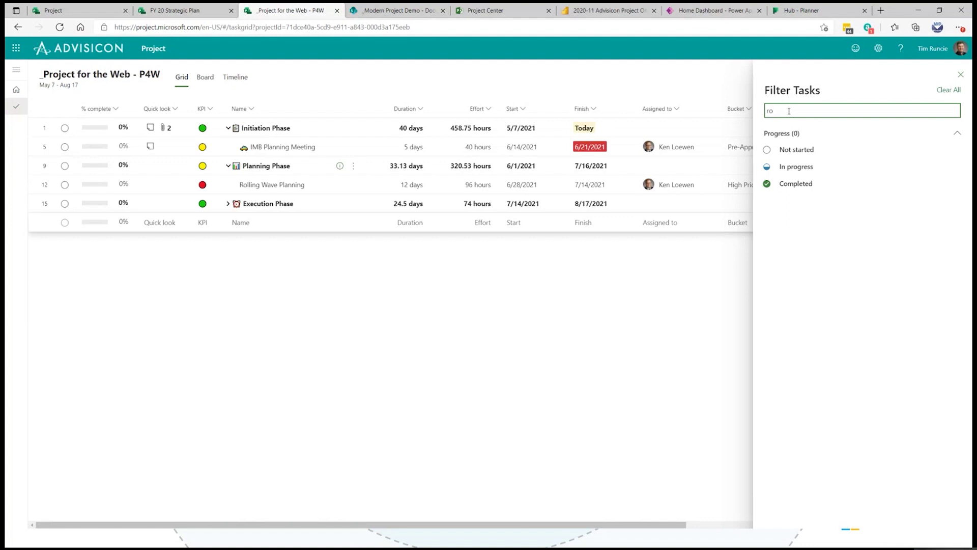
pyautogui.press('BackSpace')
pyautogui.press('BackSpace')
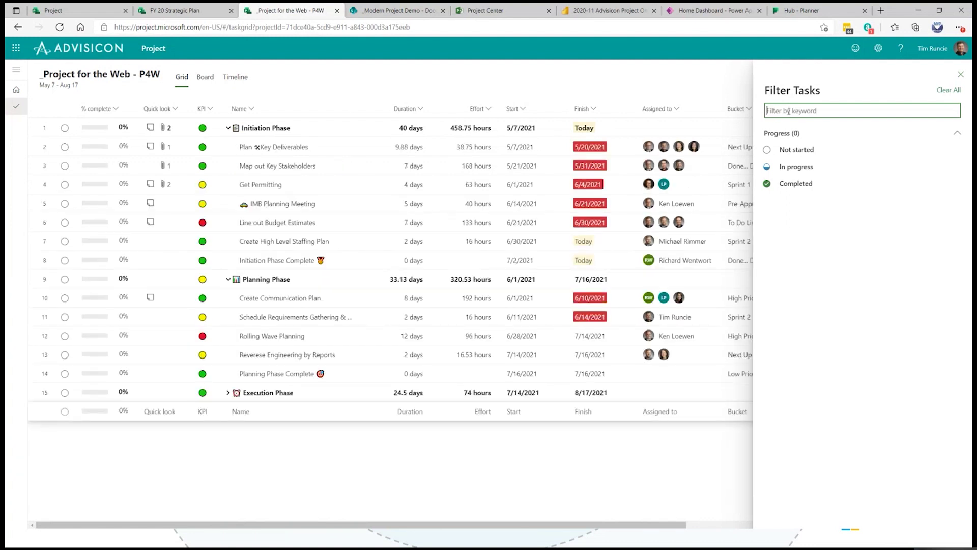
pyautogui.click(949, 91)
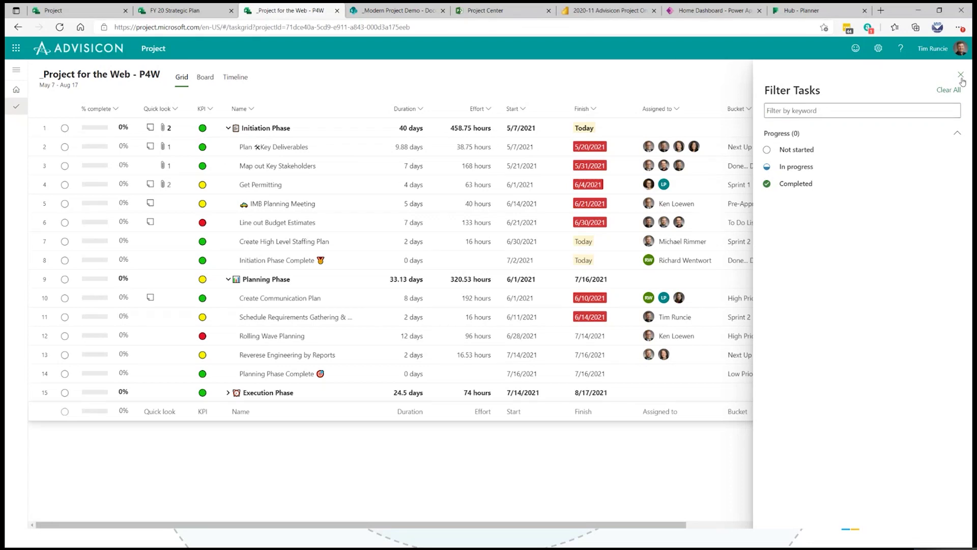
pyautogui.click(960, 75)
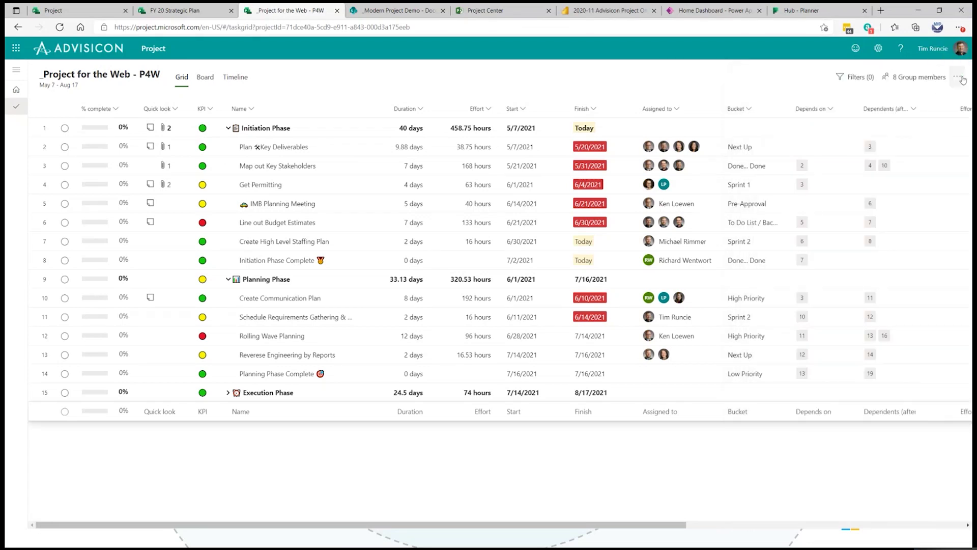
# Step: Filter the project's Board view by the keyword testing, and clear the filter after viewing the filtered board
pyautogui.click(205, 79)
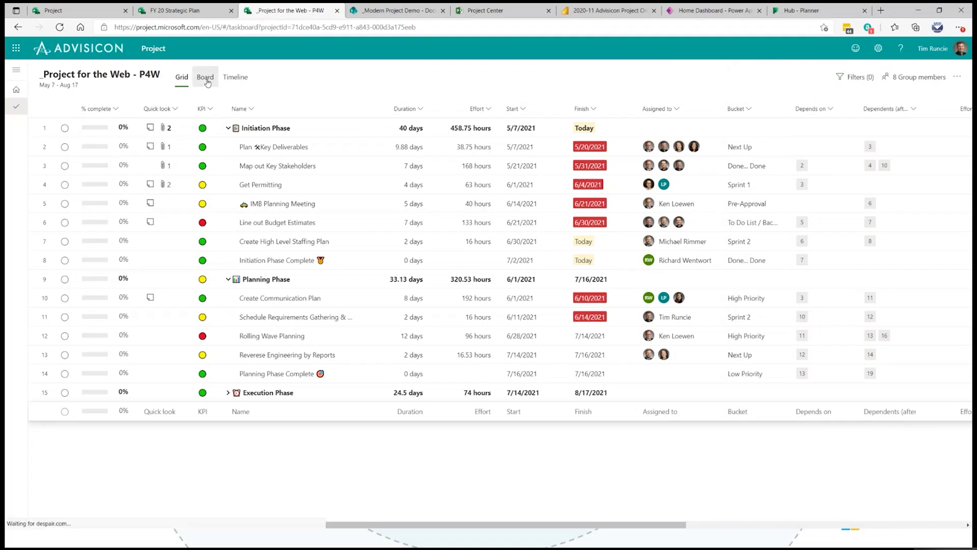
pyautogui.click(789, 79)
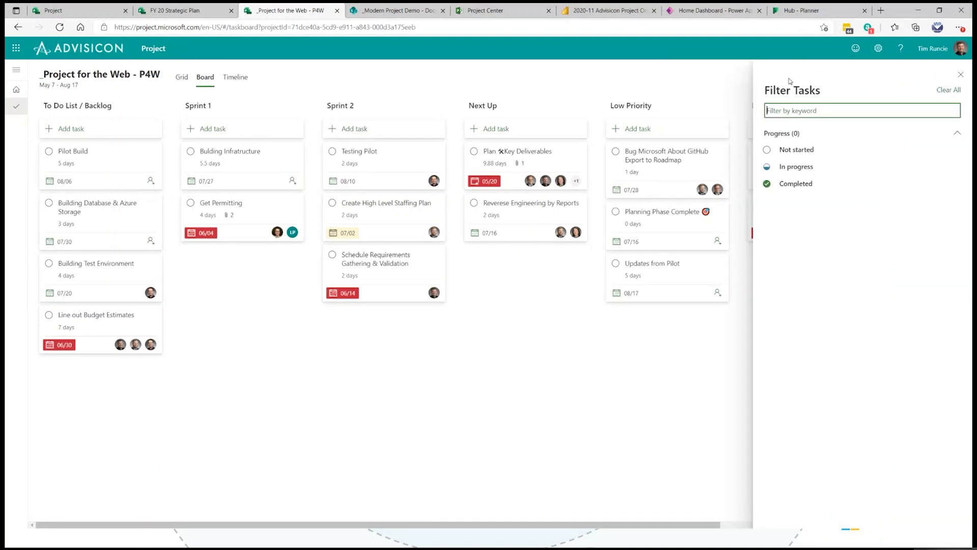
pyautogui.write('testing')
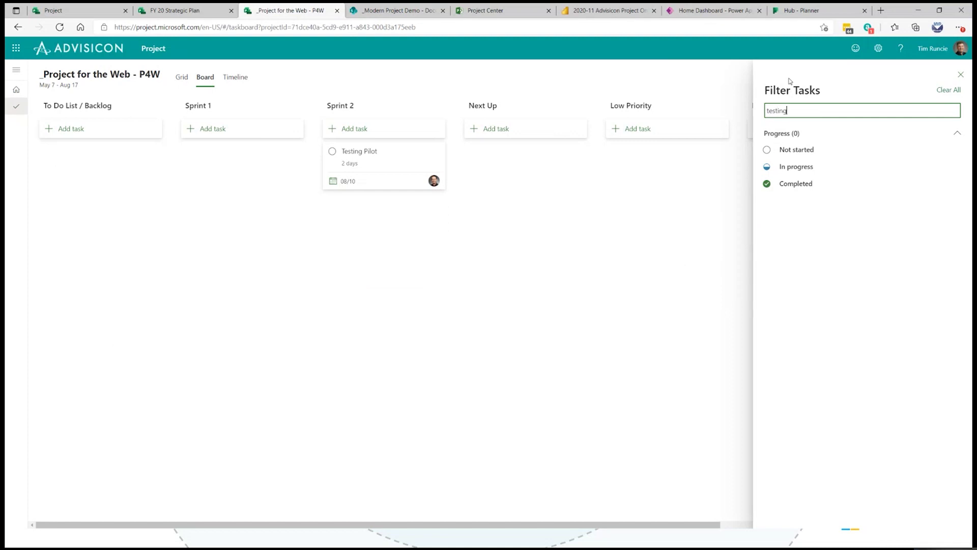
pyautogui.click(961, 76)
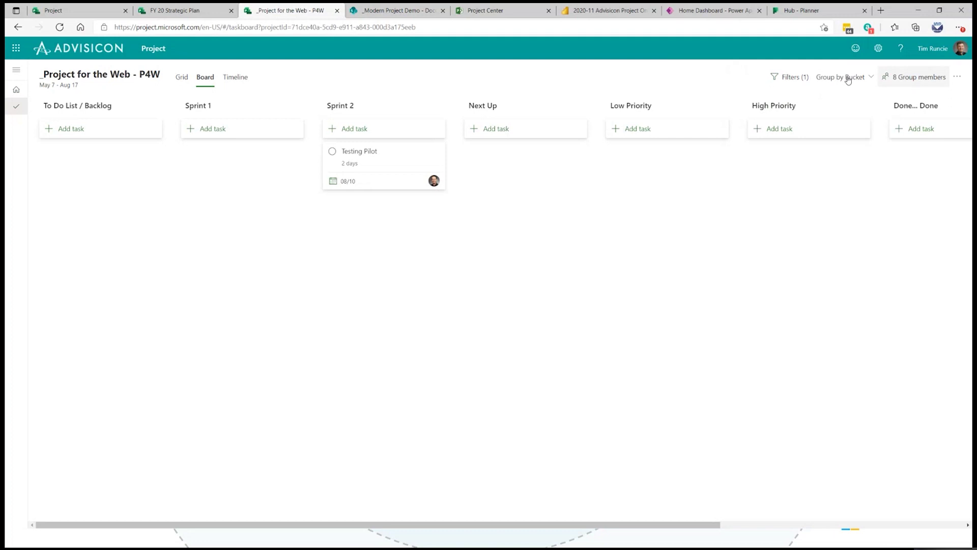
pyautogui.click(793, 77)
pyautogui.click(948, 92)
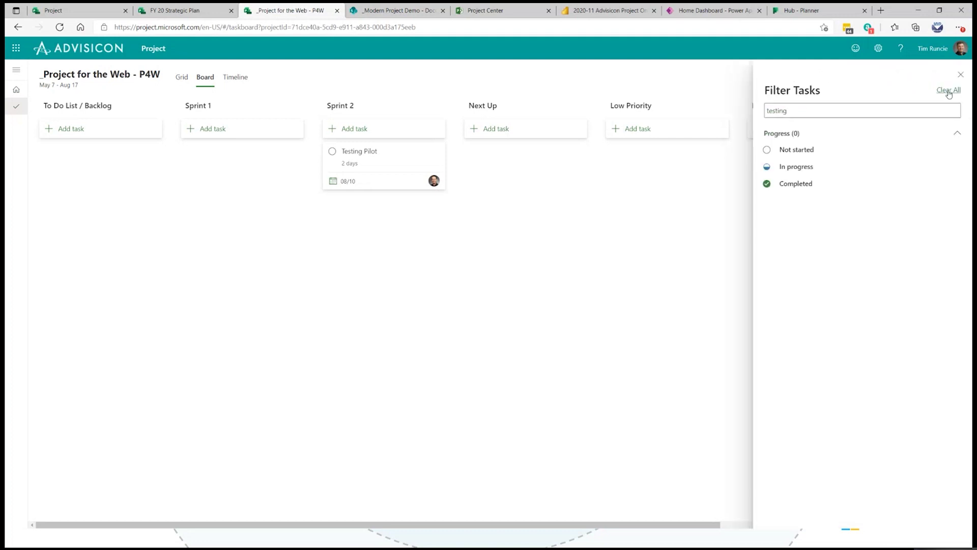
pyautogui.click(961, 75)
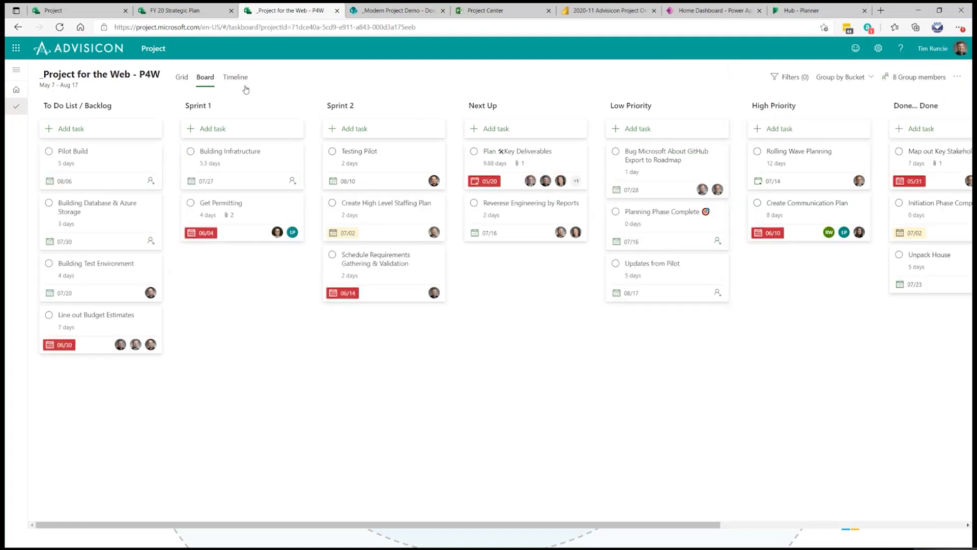
# Step: Filter the project's Timeline view by the keyword engineer
pyautogui.click(234, 79)
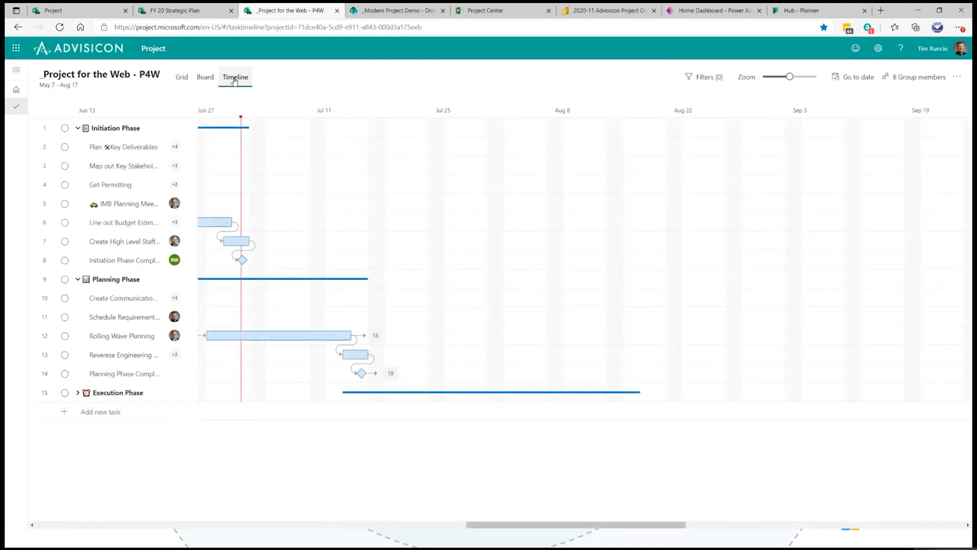
pyautogui.click(700, 80)
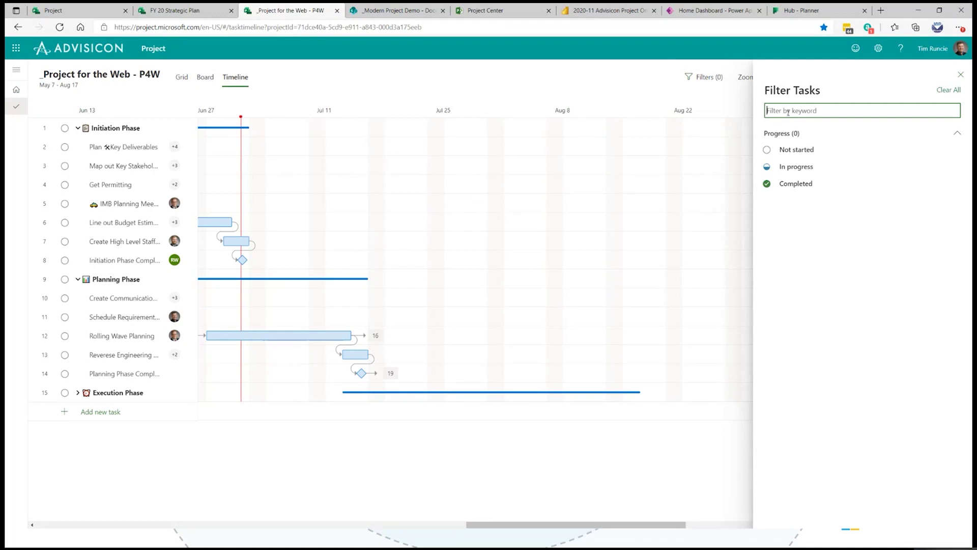
pyautogui.write('enginn')
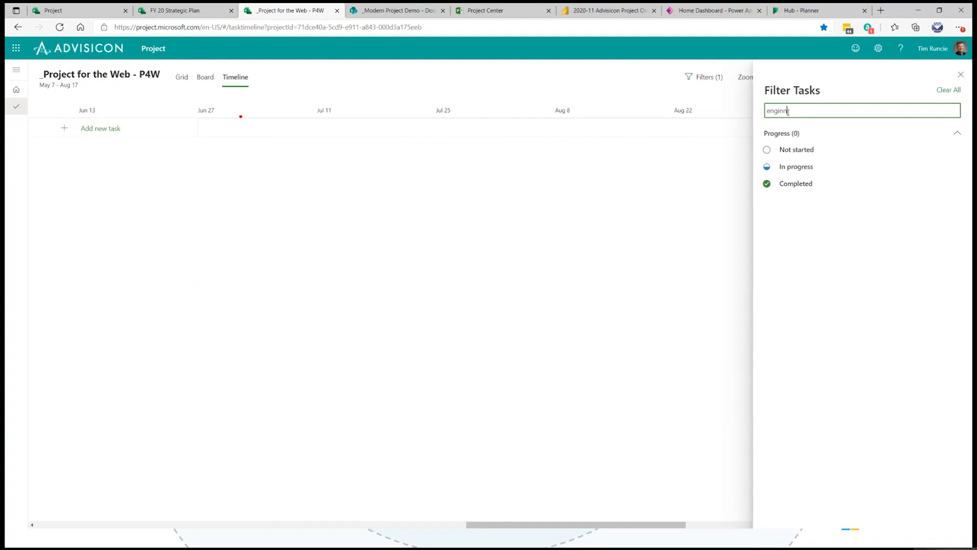
pyautogui.press('BackSpace')
pyautogui.write('eer')
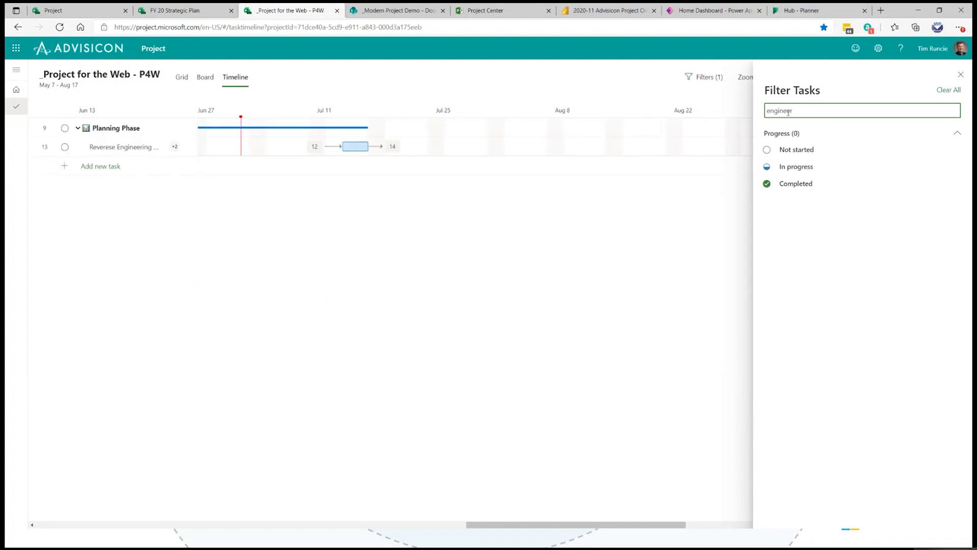
# Step: Clear the timeline's keyword filter, close the filter options and examine the earlier part of the schedule
pyautogui.press('BackSpace')
pyautogui.press('BackSpace')
pyautogui.press('BackSpace')
pyautogui.press('BackSpace')
pyautogui.press('BackSpace')
pyautogui.press('BackSpace')
pyautogui.press('BackSpace')
pyautogui.press('BackSpace')
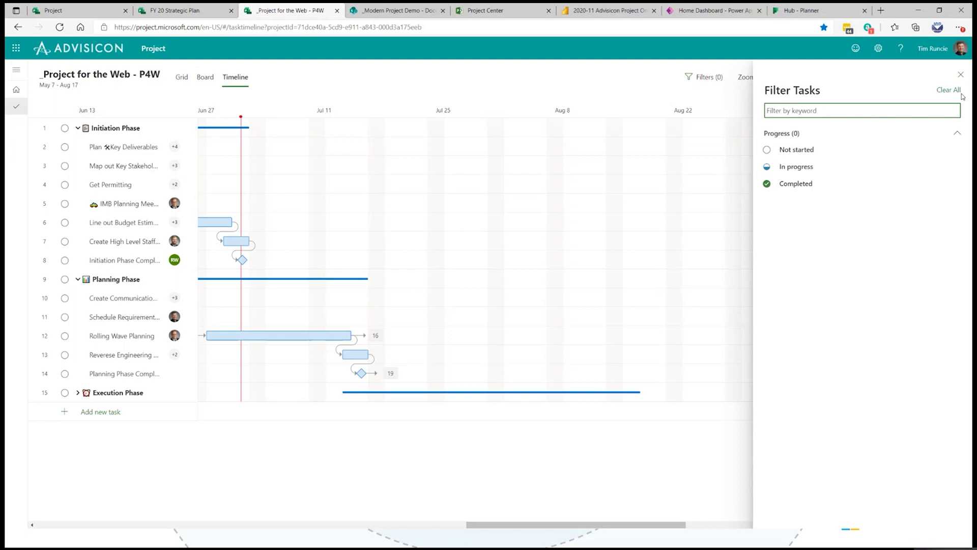
pyautogui.click(961, 74)
pyautogui.moveTo(559, 527); pyautogui.dragTo(462, 525)
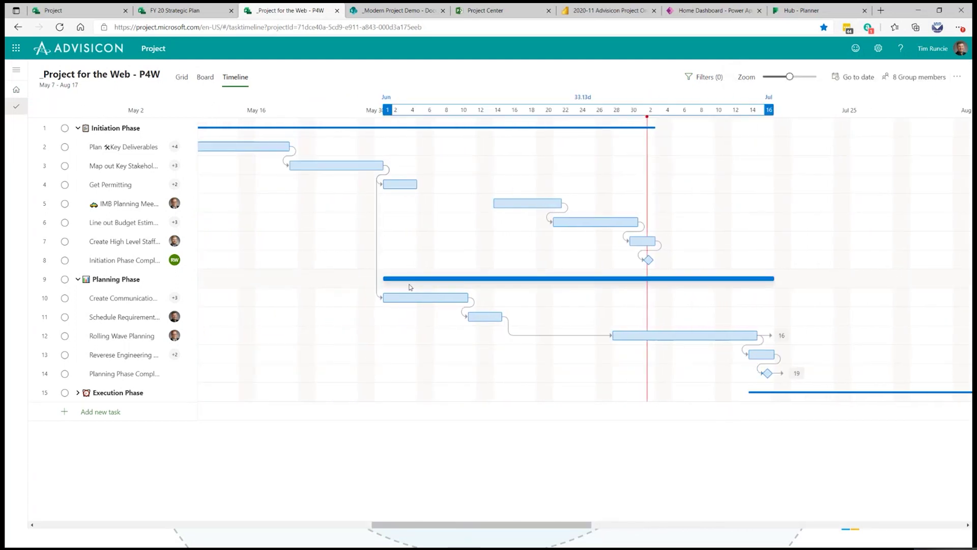
# Step: Return to the Board view and review the tasks grouped by bucket
pyautogui.click(205, 77)
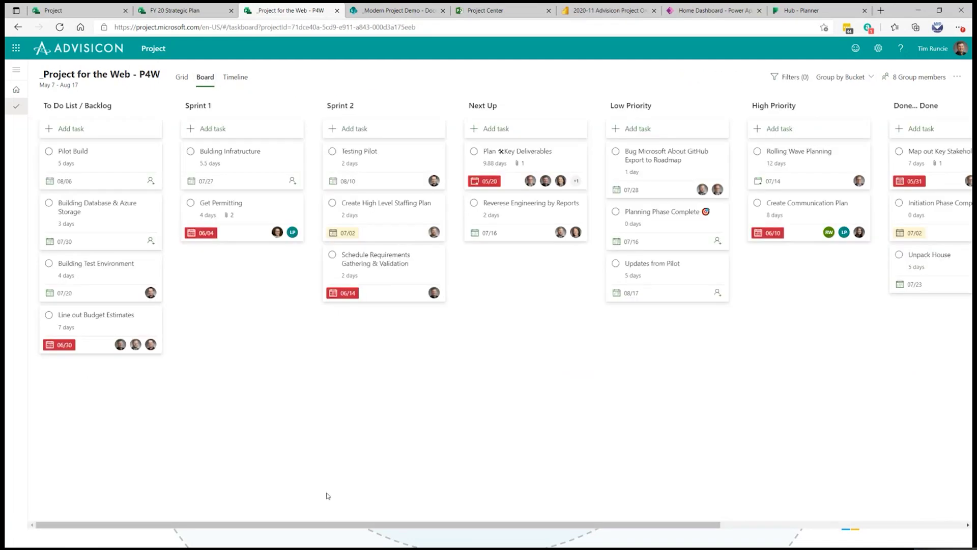
pyautogui.moveTo(340, 525); pyautogui.dragTo(305, 510)
pyautogui.click(436, 548)
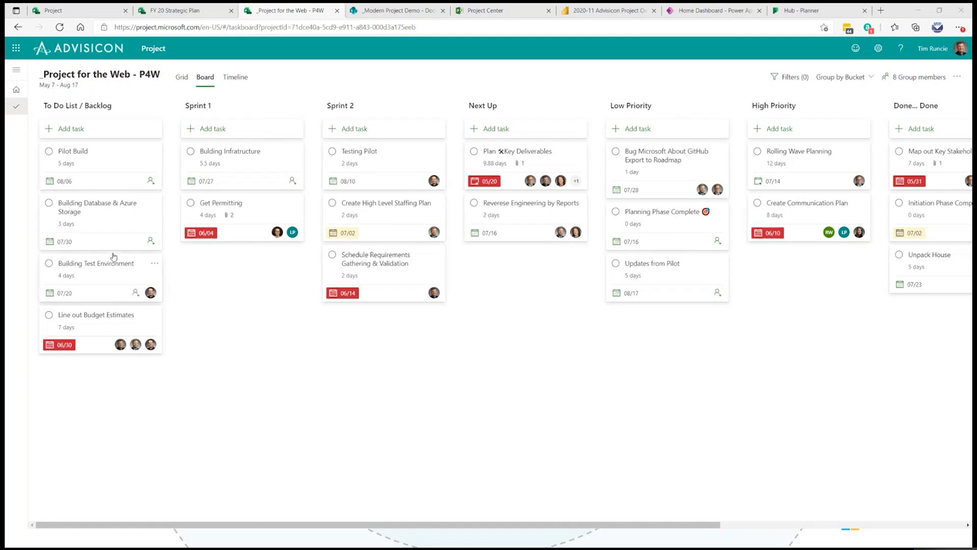
# Step: In the Grid view, start a new custom field of type Choice named Priority
pyautogui.click(182, 85)
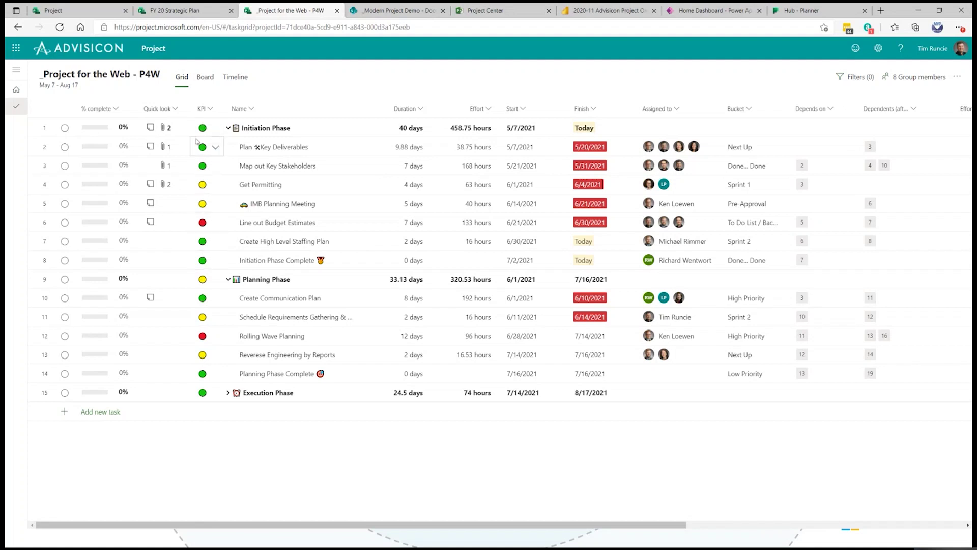
pyautogui.moveTo(609, 525); pyautogui.dragTo(906, 524)
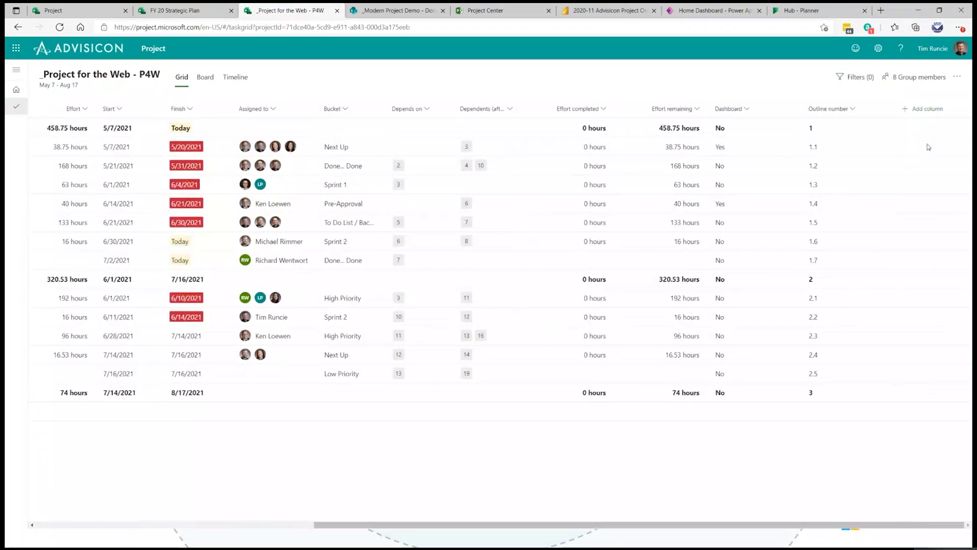
pyautogui.click(923, 108)
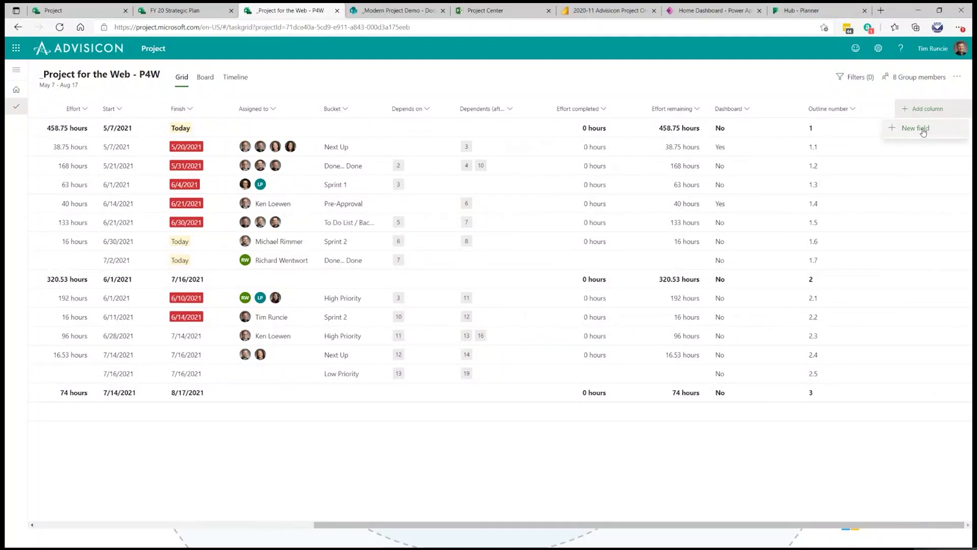
pyautogui.click(921, 131)
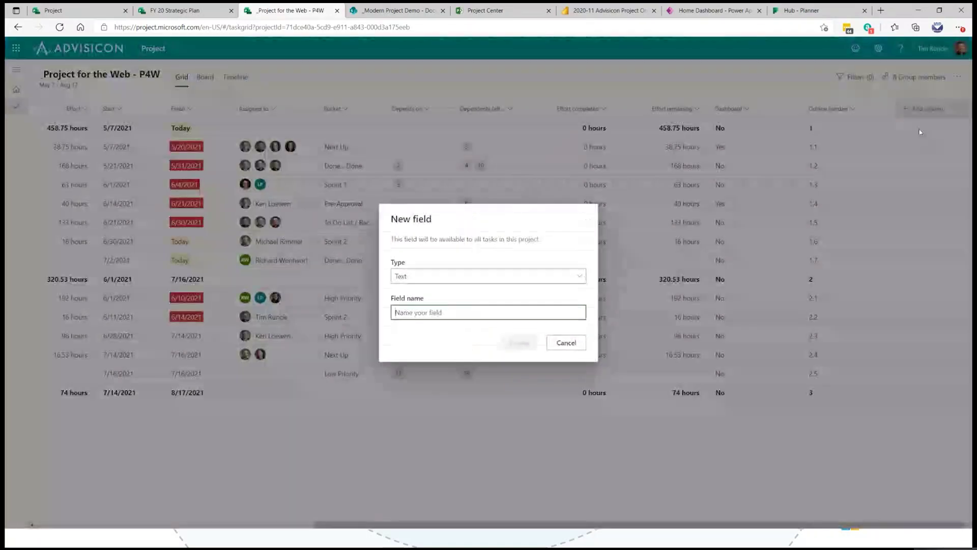
pyautogui.click(419, 279)
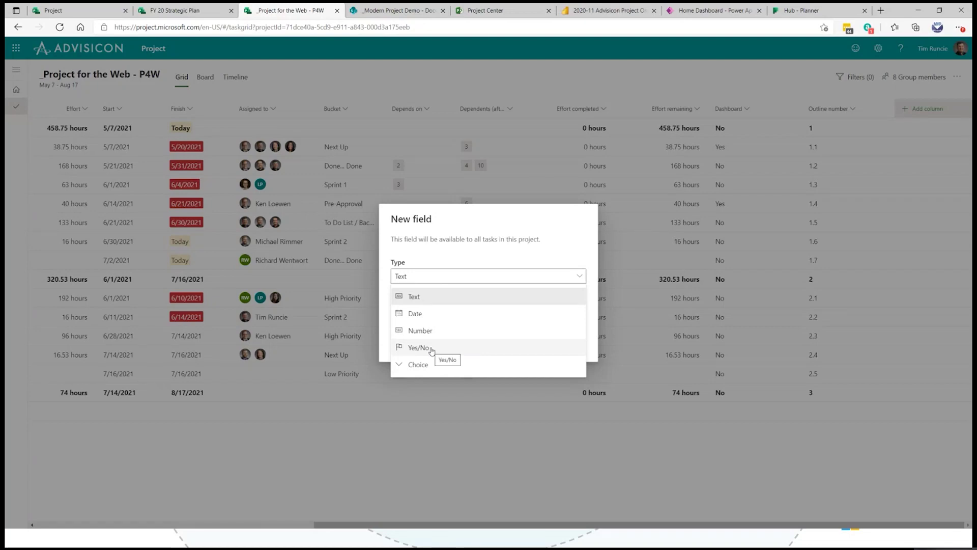
pyautogui.click(426, 366)
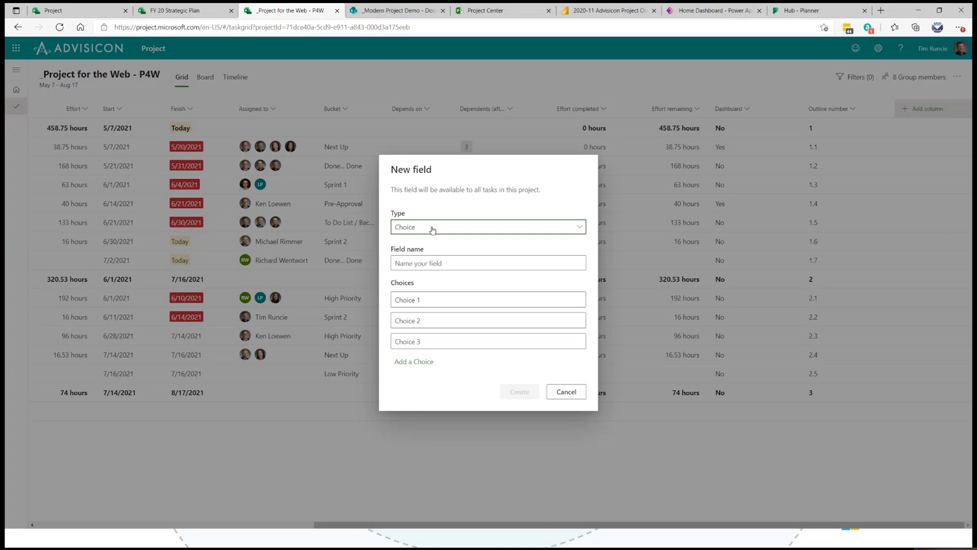
pyautogui.click(416, 263)
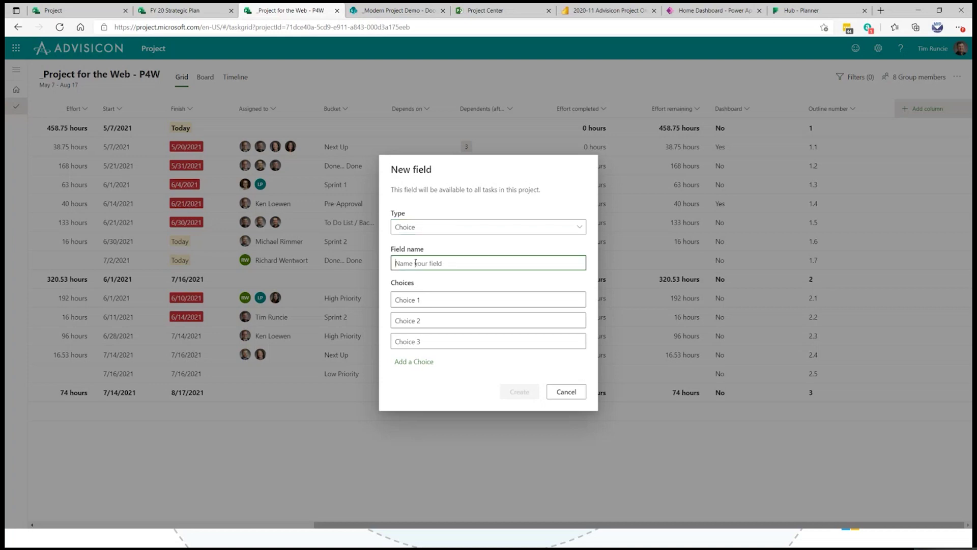
pyautogui.write('Priority')
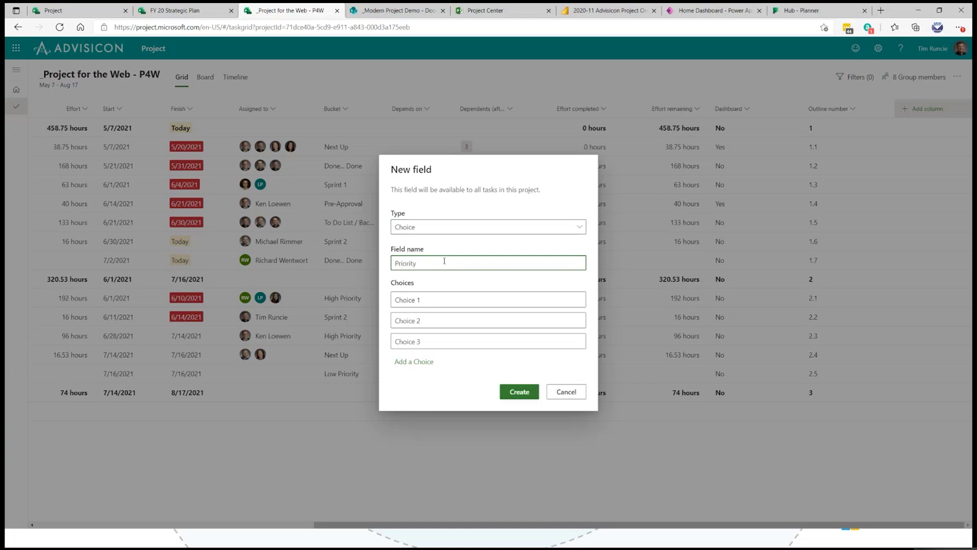
pyautogui.click(414, 300)
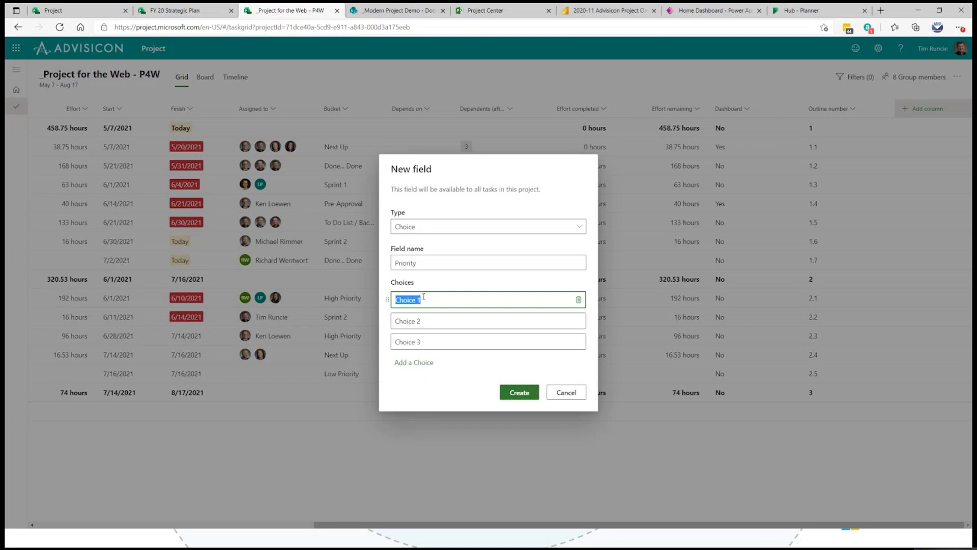
pyautogui.write('Low')
pyautogui.press('BackSpace')
pyautogui.press('BackSpace')
pyautogui.press('BackSpace')
pyautogui.press('super+period')
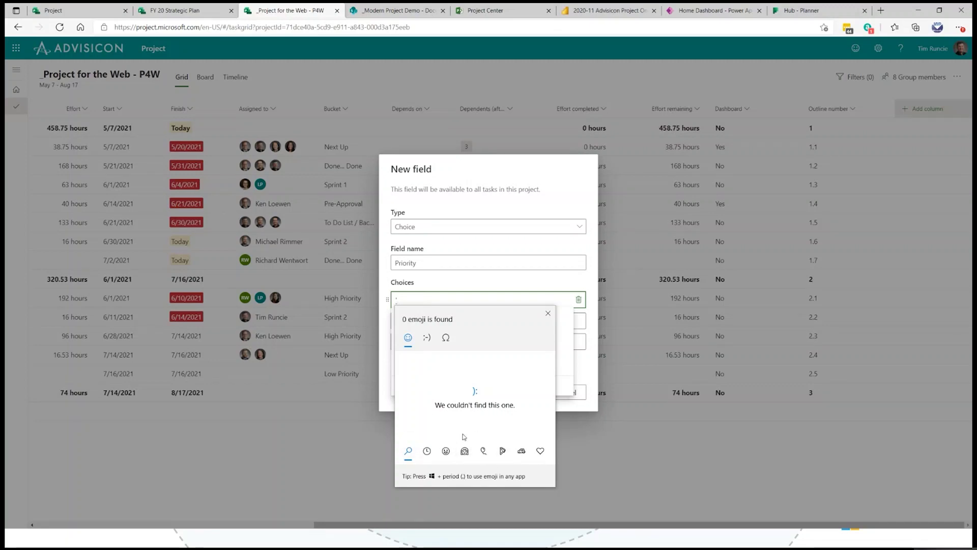
pyautogui.click(547, 313)
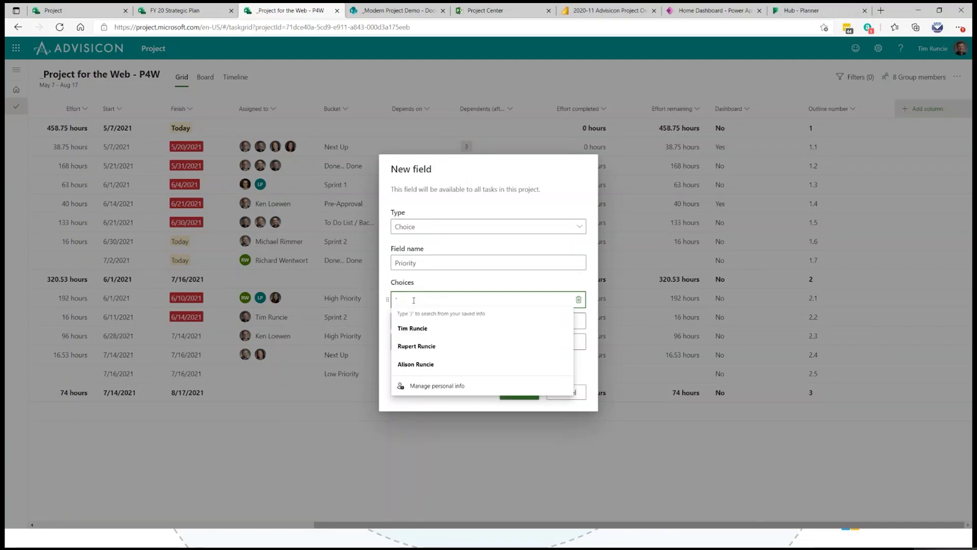
pyautogui.press('BackSpace')
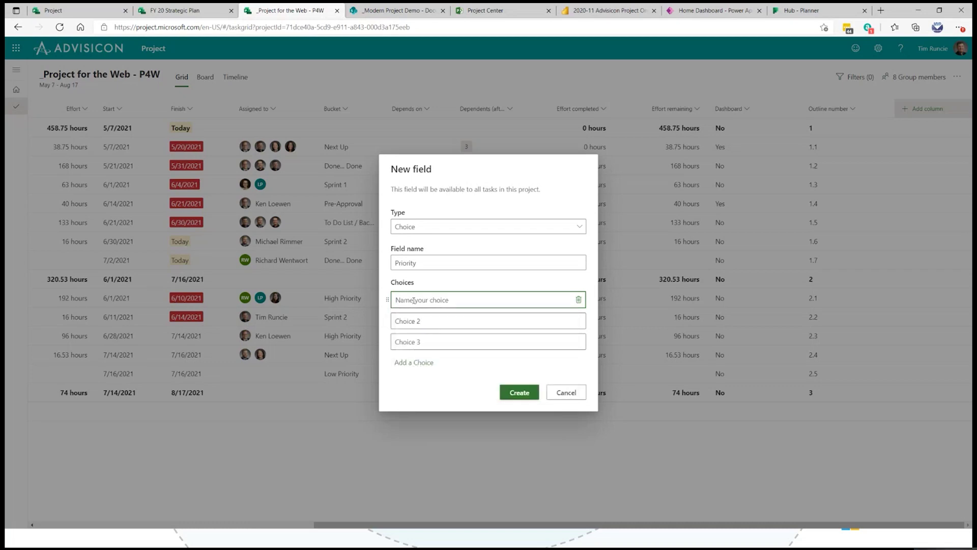
# Step: Name the first choice of the new field with the pizza slice emoji
pyautogui.press('super+period')
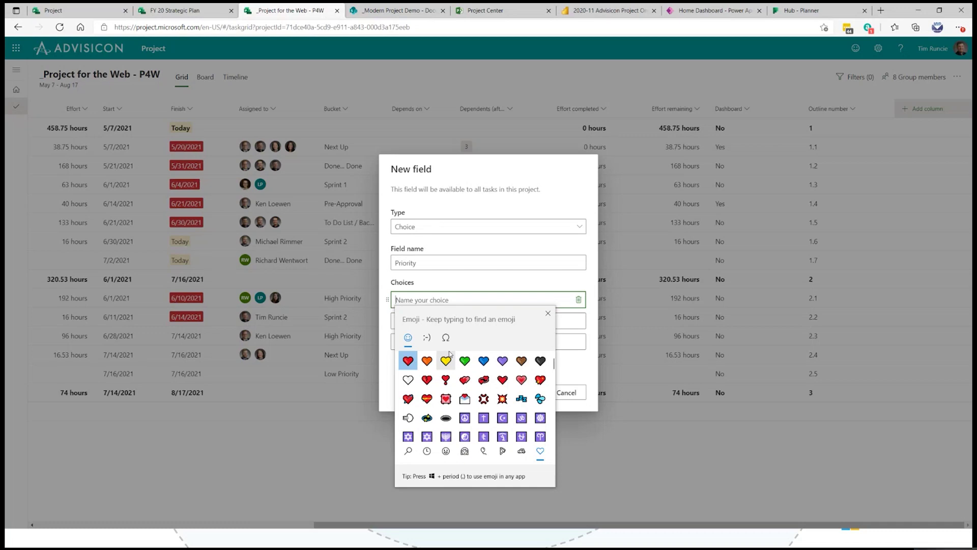
pyautogui.scroll(-3, 494, 432)
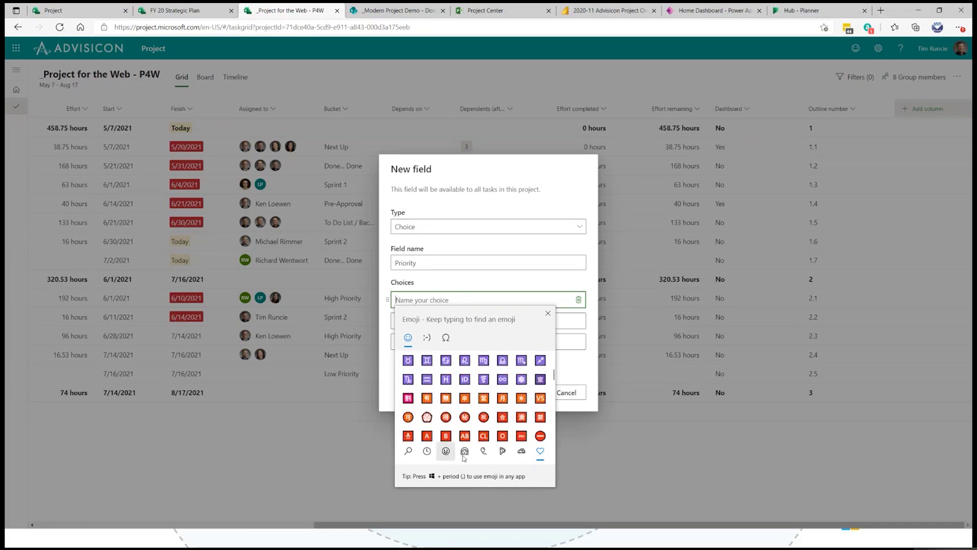
pyautogui.click(522, 451)
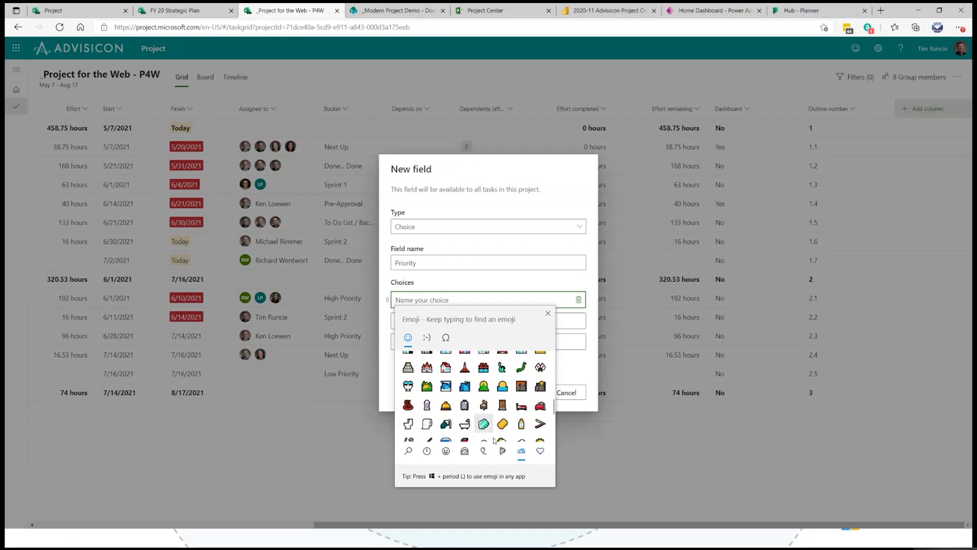
pyautogui.click(503, 452)
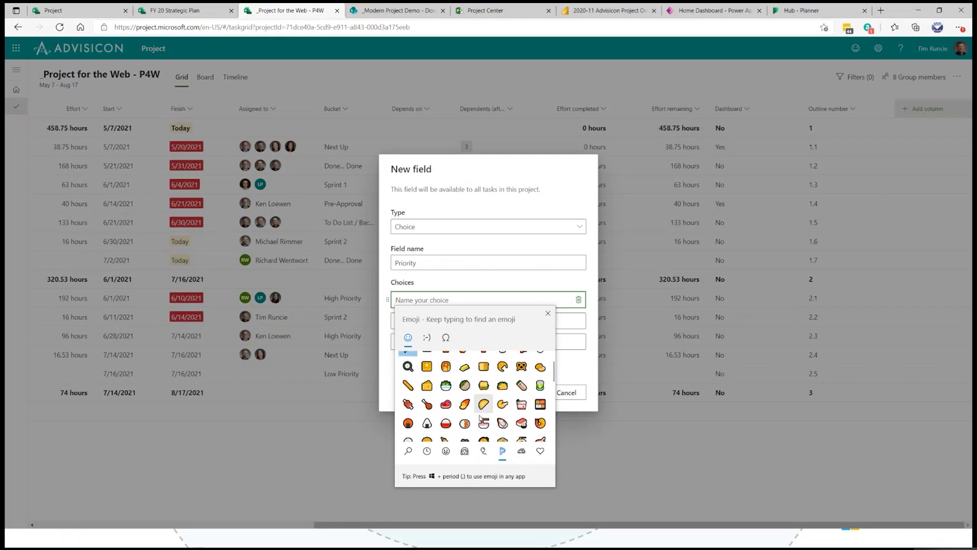
pyautogui.click(408, 360)
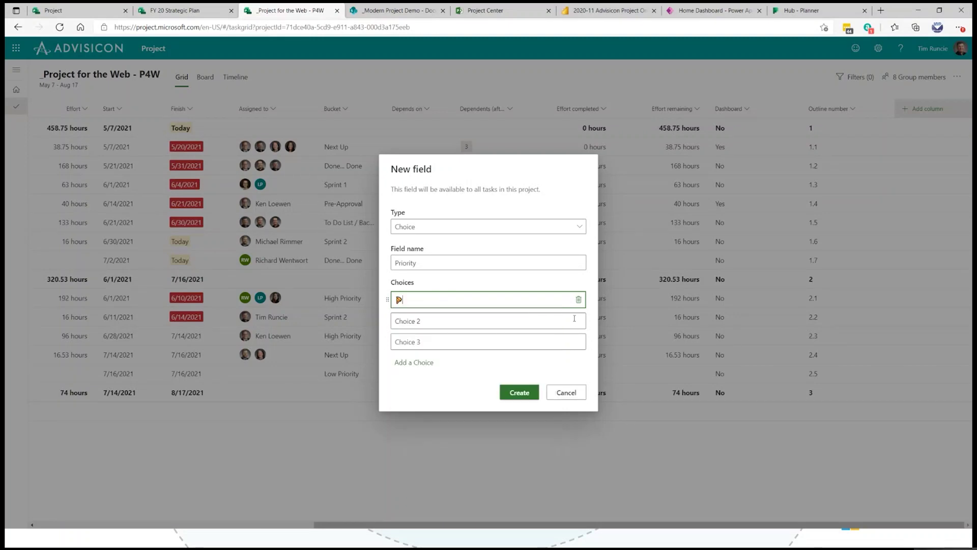
# Step: Replace the name of the second choice with the shaved ice emoji
pyautogui.click(451, 320)
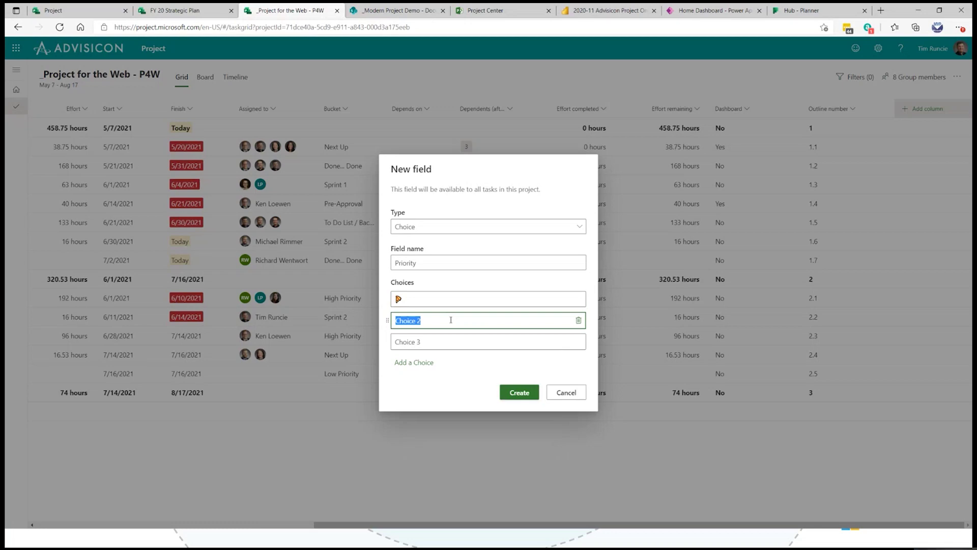
pyautogui.press('BackSpace')
pyautogui.press('super+period')
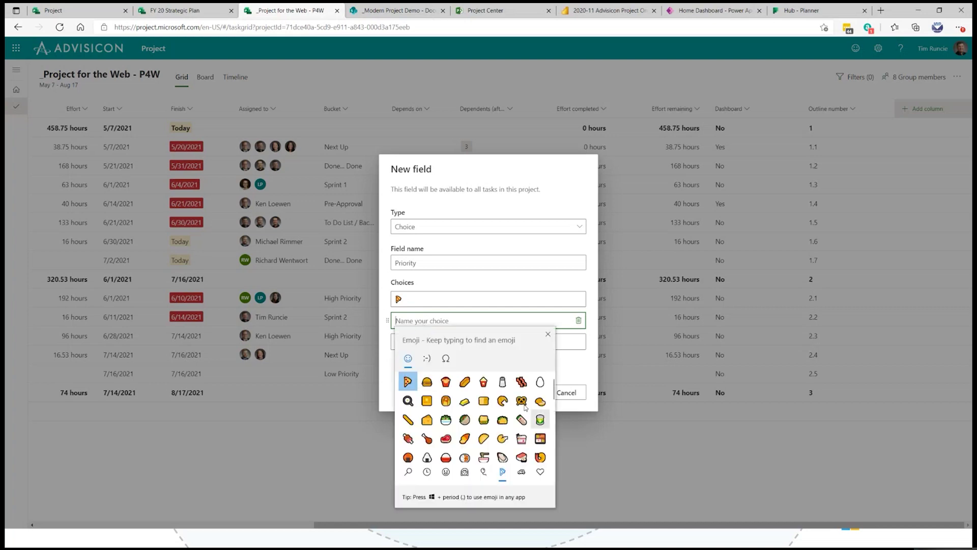
pyautogui.scroll(-1, 456, 433)
pyautogui.scroll(-2, 442, 436)
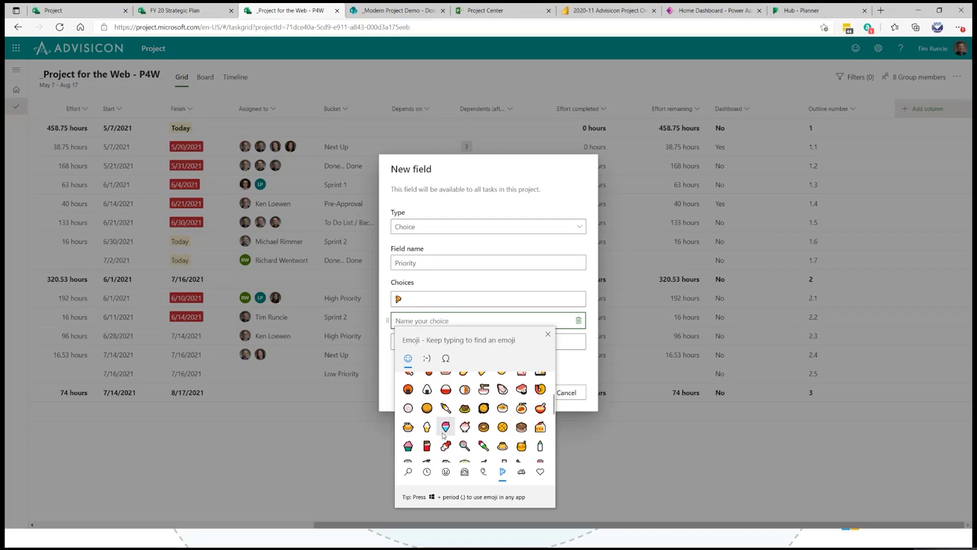
pyautogui.click(446, 428)
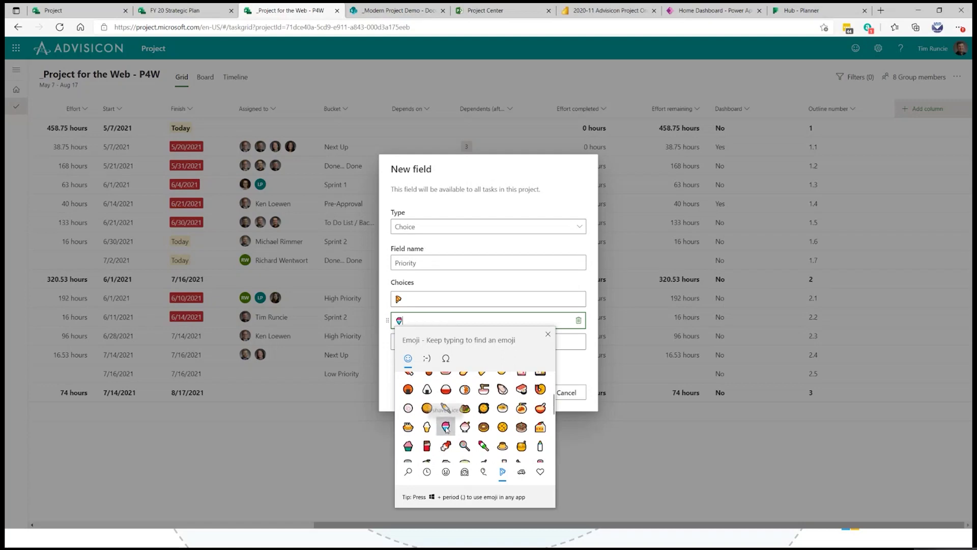
pyautogui.click(548, 335)
# Step: Replace the name of the third choice with the cut of meat emoji
pyautogui.click(432, 343)
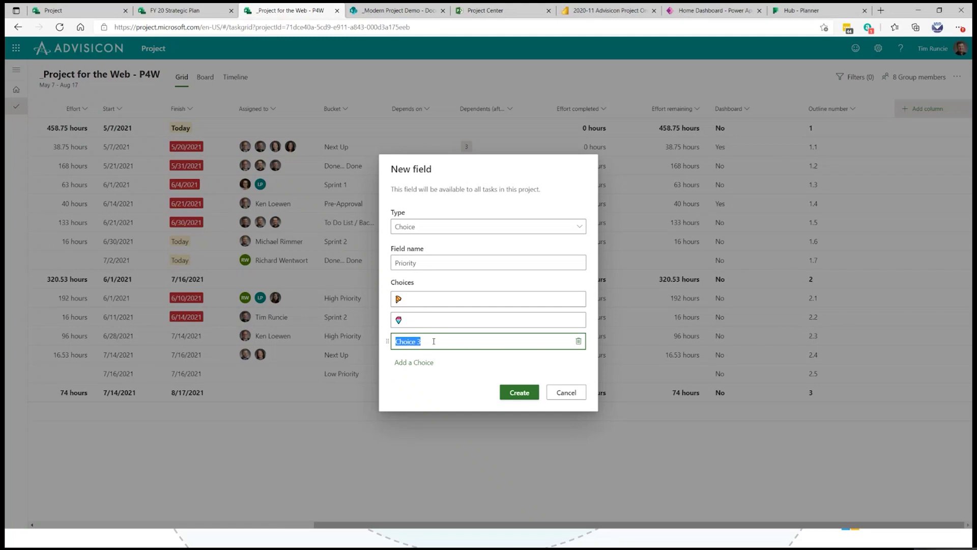
pyautogui.press('super+period')
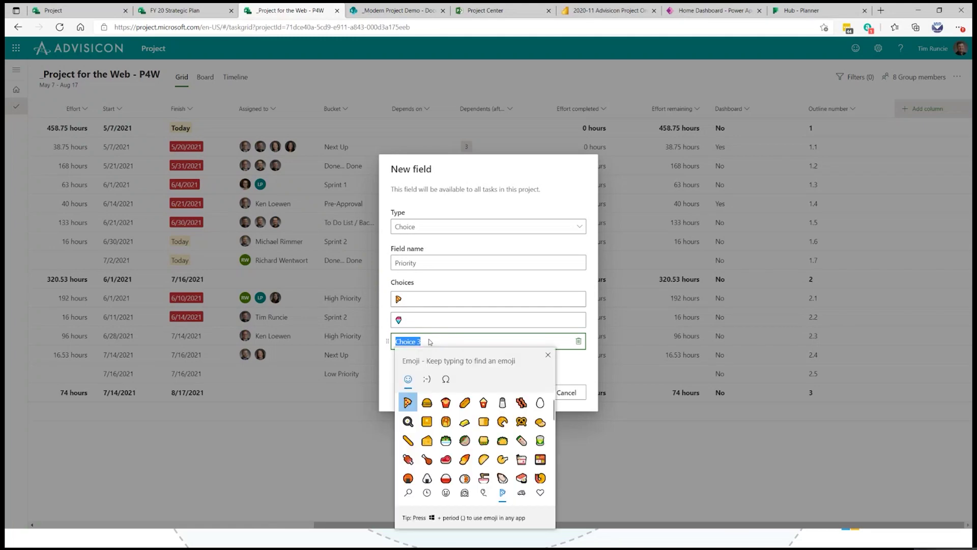
pyautogui.press('Escape')
pyautogui.click(440, 341)
pyautogui.moveTo(441, 341); pyautogui.dragTo(394, 342)
pyautogui.press('BackSpace')
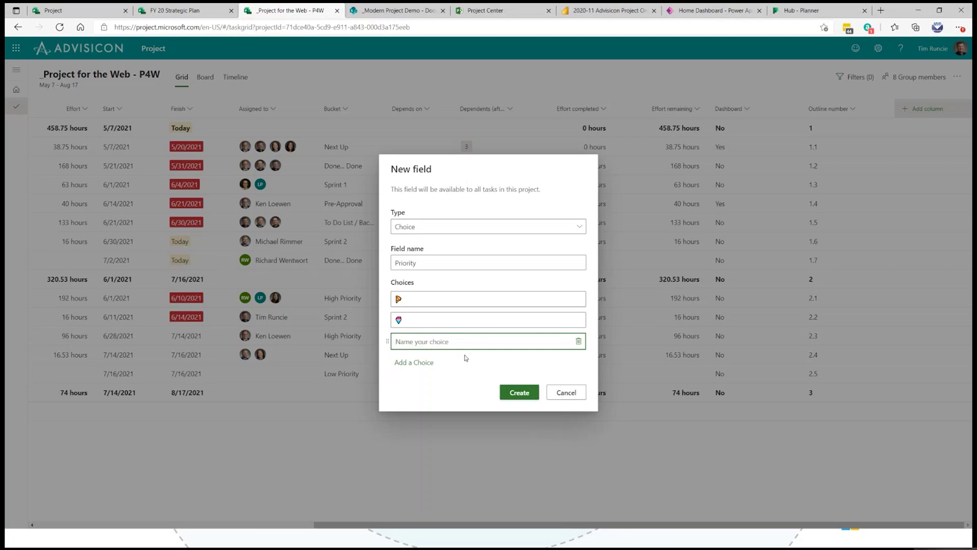
pyautogui.press('super+period')
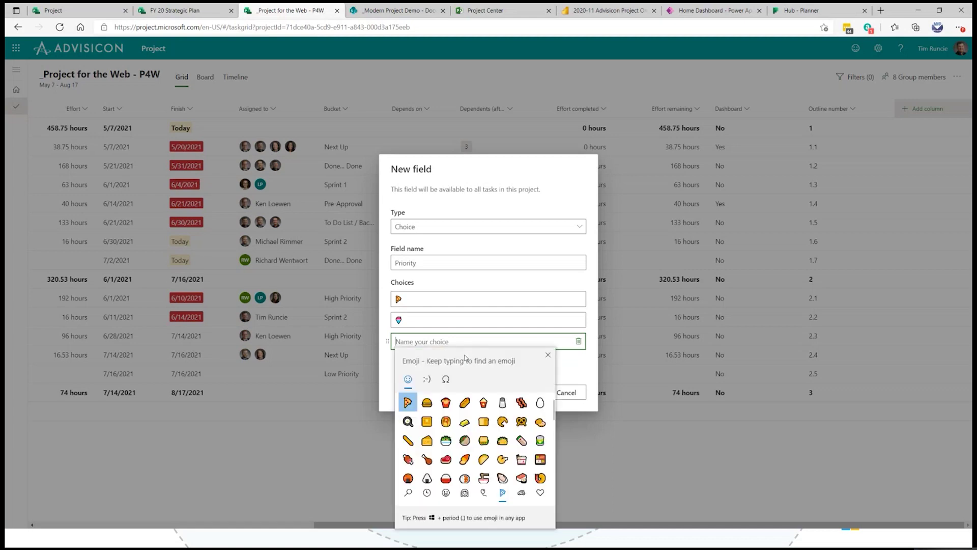
pyautogui.scroll(-4, 484, 471)
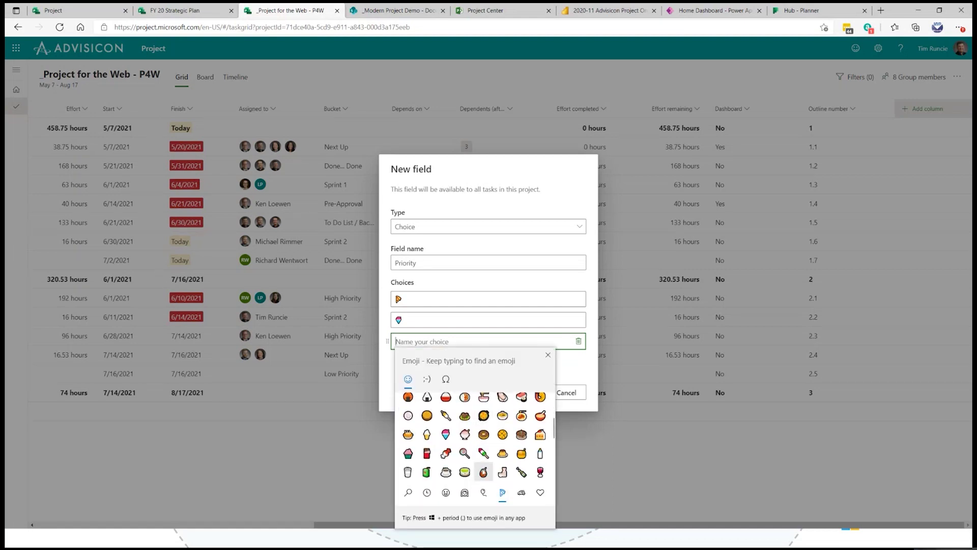
pyautogui.scroll(3, 484, 472)
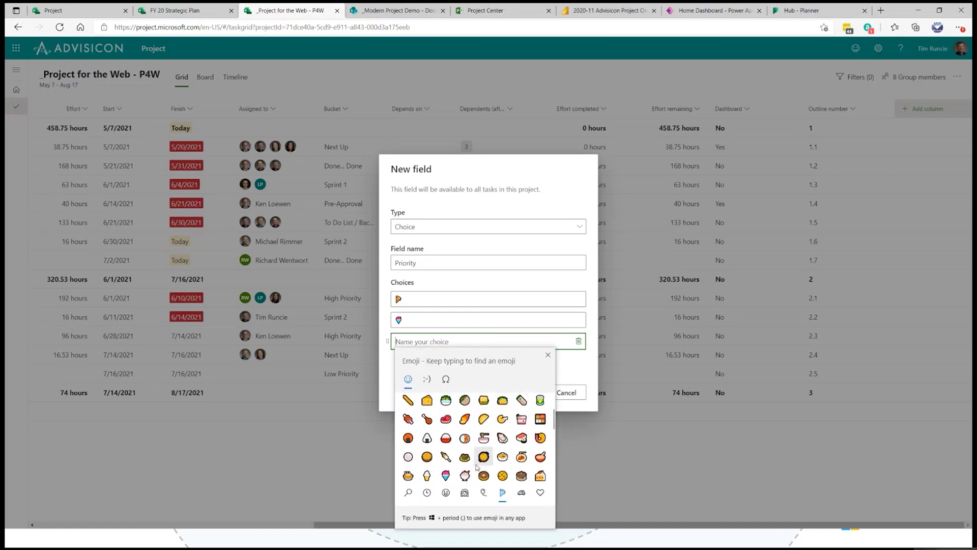
pyautogui.click(445, 418)
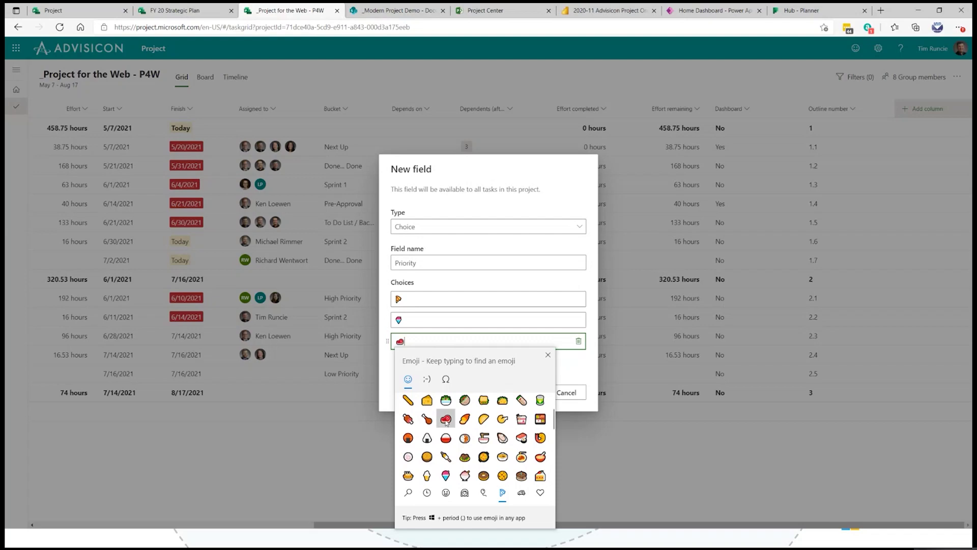
pyautogui.click(549, 356)
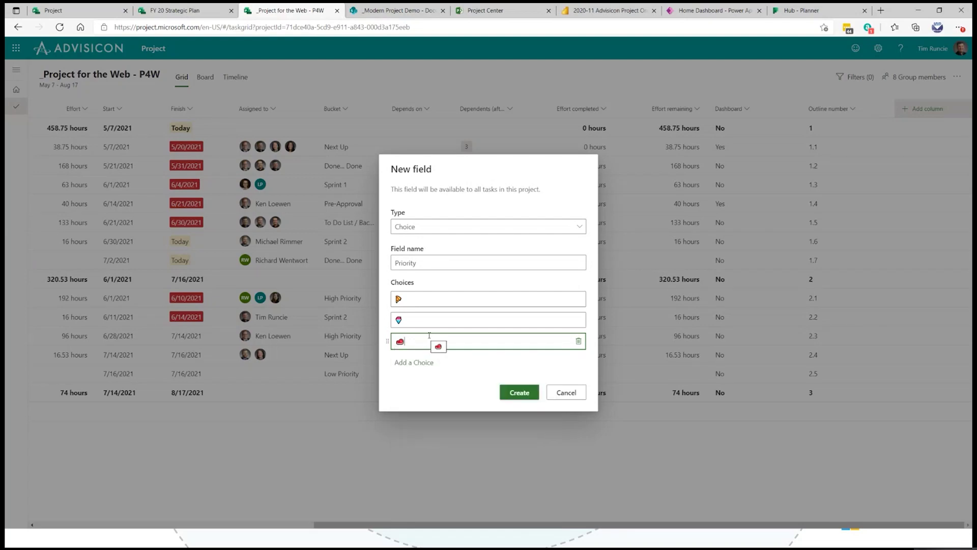
# Step: Create the Priority field with its three emoji choices
pyautogui.click(412, 298)
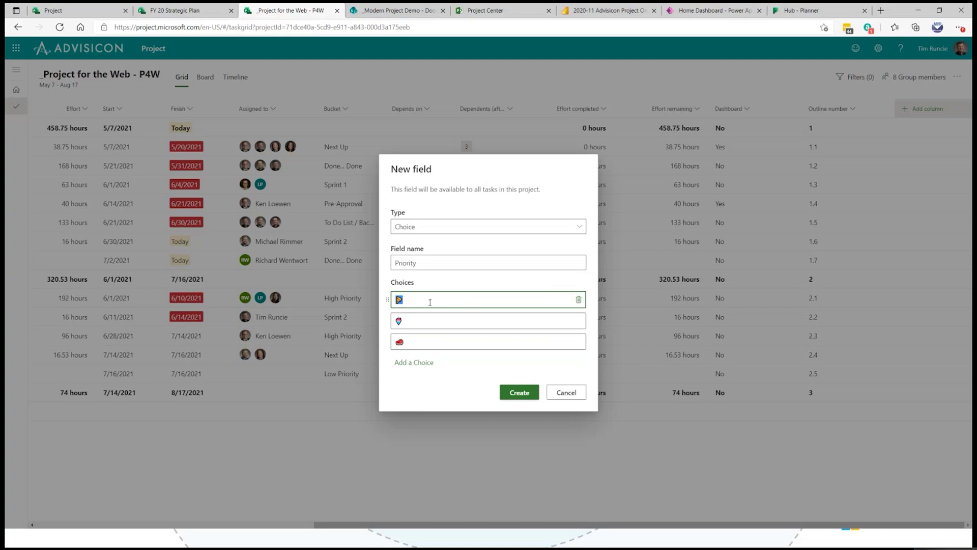
pyautogui.moveTo(388, 300)
pyautogui.mouseDown()
pyautogui.moveTo(388, 327)
pyautogui.moveTo(392, 301)
pyautogui.mouseUp()
pyautogui.click(428, 299)
pyautogui.click(524, 392)
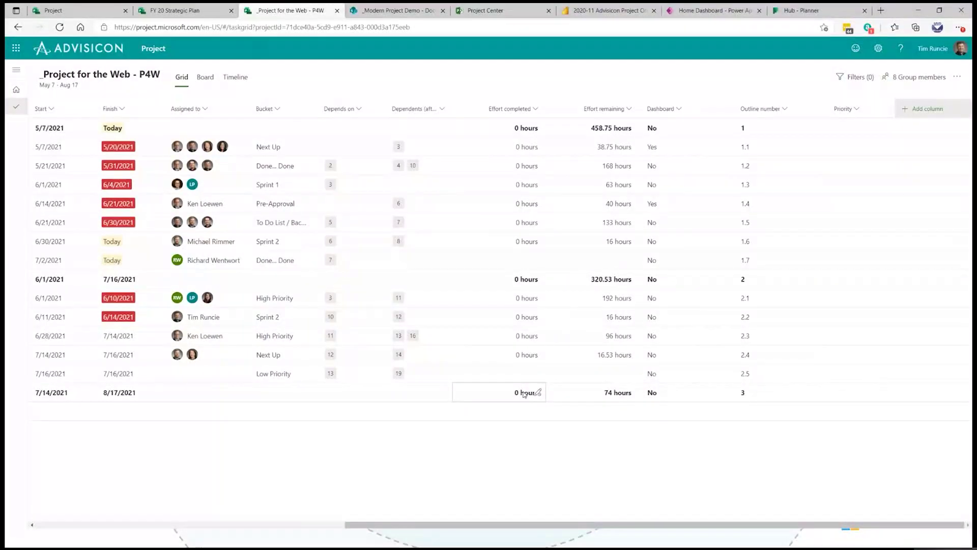
# Step: Set the Priority of the task with outline number 1.1 to the pizza slice emoji
pyautogui.moveTo(710, 525); pyautogui.dragTo(846, 523)
pyautogui.click(860, 144)
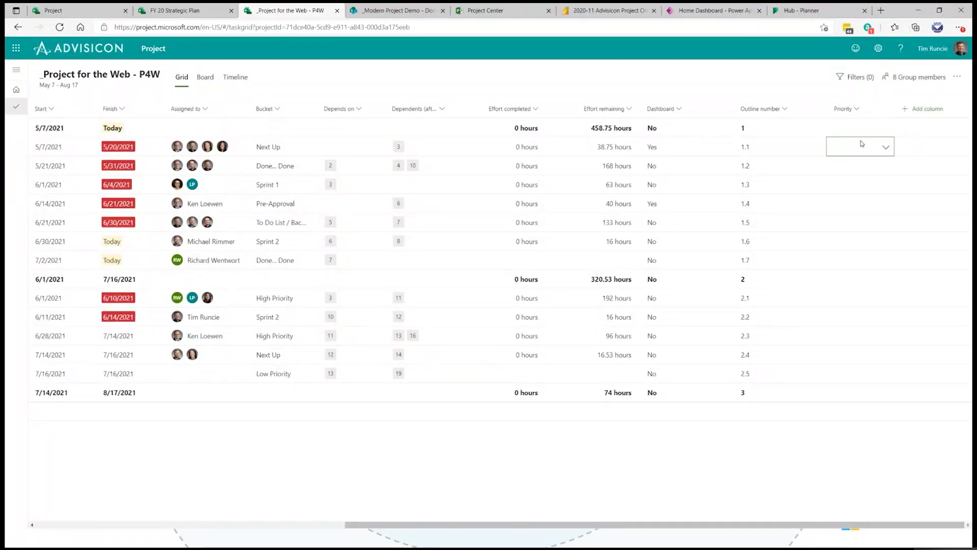
pyautogui.click(886, 147)
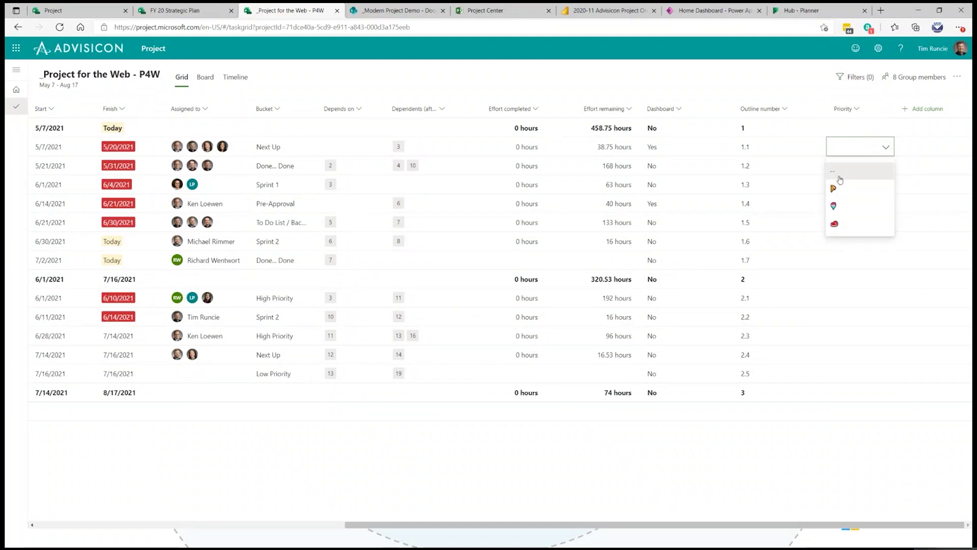
pyautogui.click(840, 188)
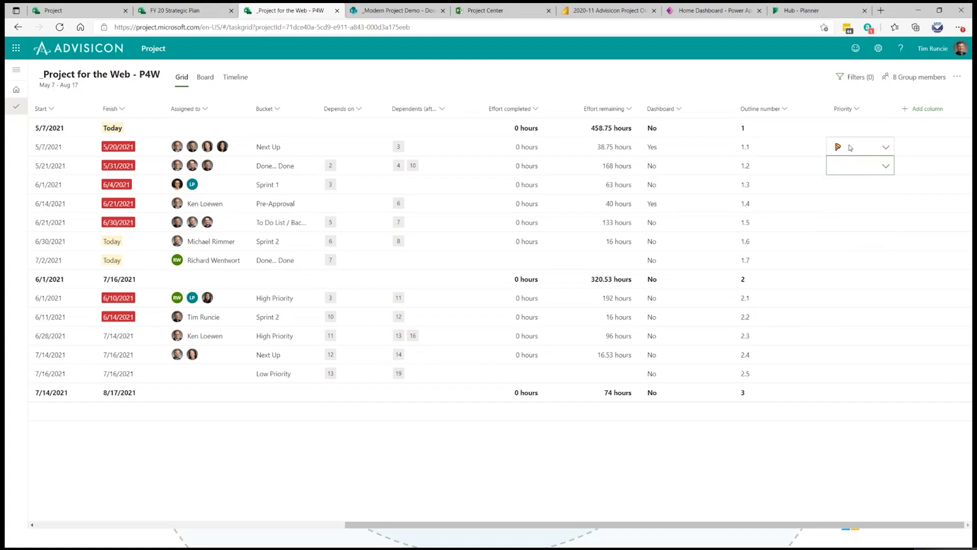
# Step: Set the Priority of the task with outline number 1.2 to the shaved ice emoji
pyautogui.click(854, 148)
pyautogui.rightClick(855, 171)
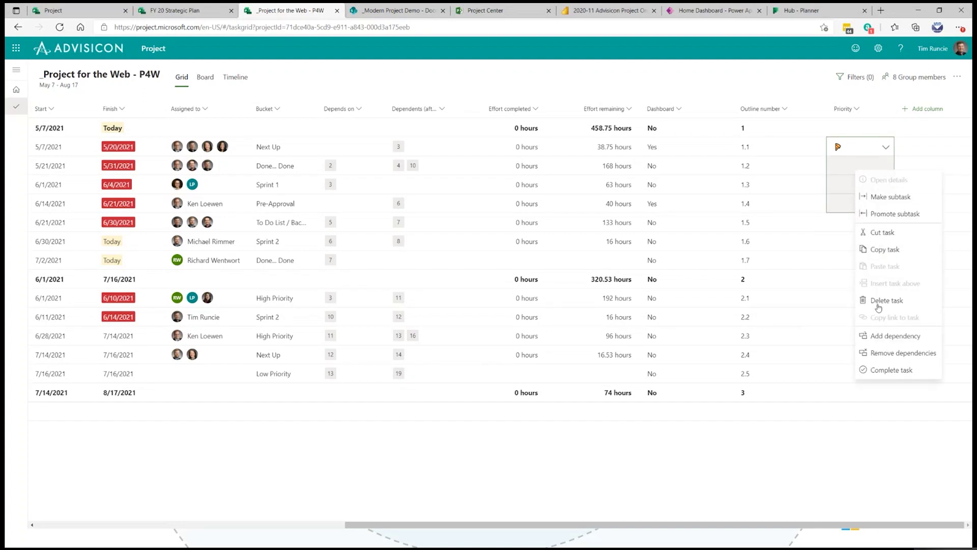
pyautogui.click(825, 203)
pyautogui.click(856, 169)
pyautogui.click(885, 165)
pyautogui.click(850, 225)
pyautogui.click(849, 279)
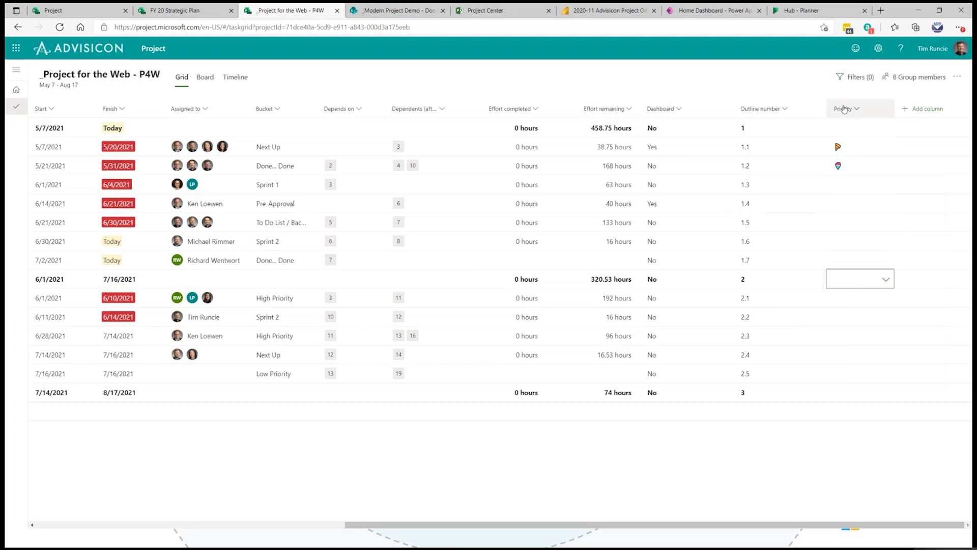
# Step: Move the Priority column so that it sits between the KPI and Name columns
pyautogui.moveTo(843, 109); pyautogui.dragTo(170, 109)
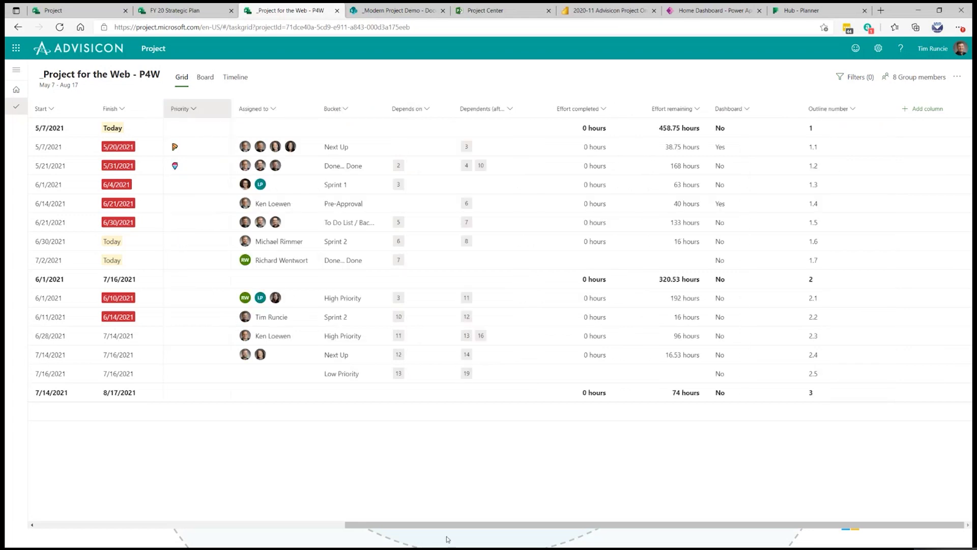
pyautogui.moveTo(435, 524); pyautogui.dragTo(132, 523)
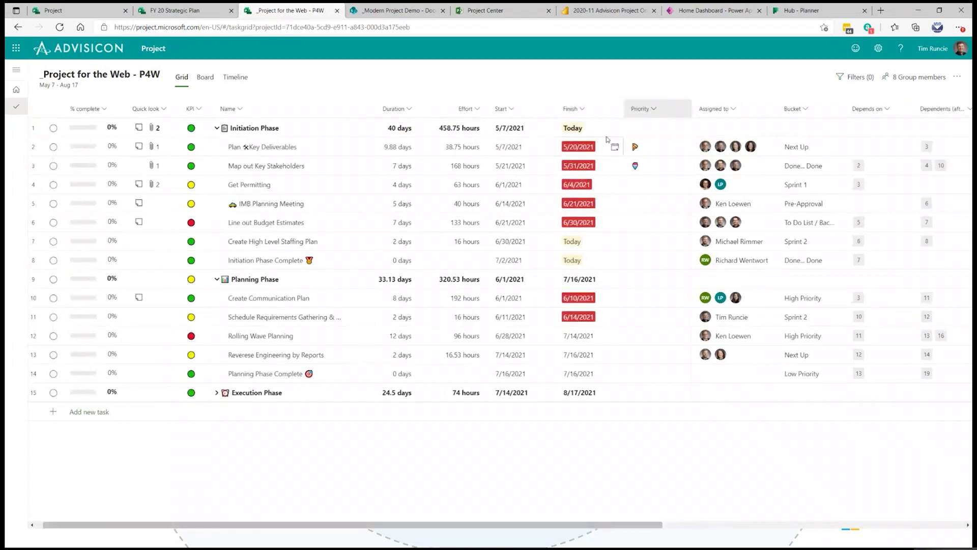
pyautogui.moveTo(664, 109); pyautogui.dragTo(252, 109)
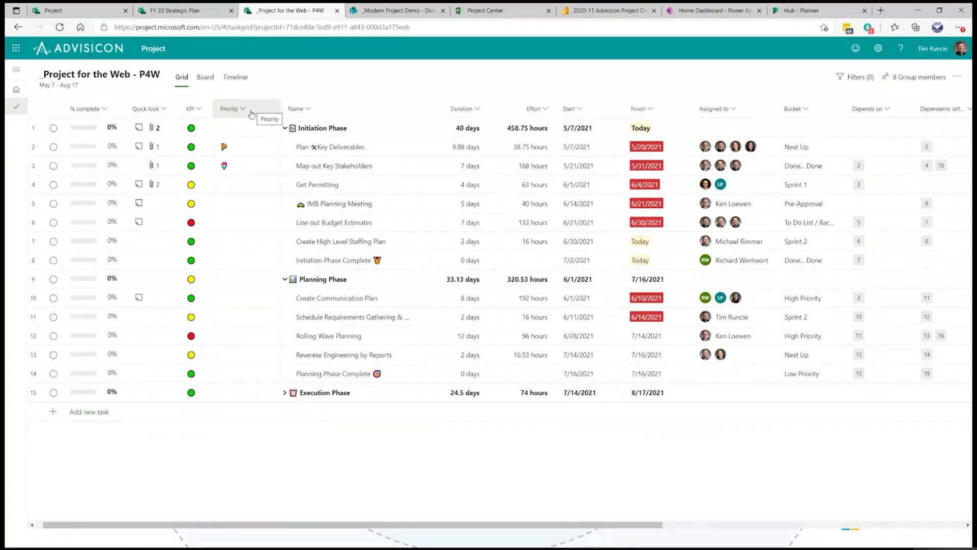
# Step: Delete the custom Priority field from the project
pyautogui.click(253, 113)
pyautogui.click(217, 151)
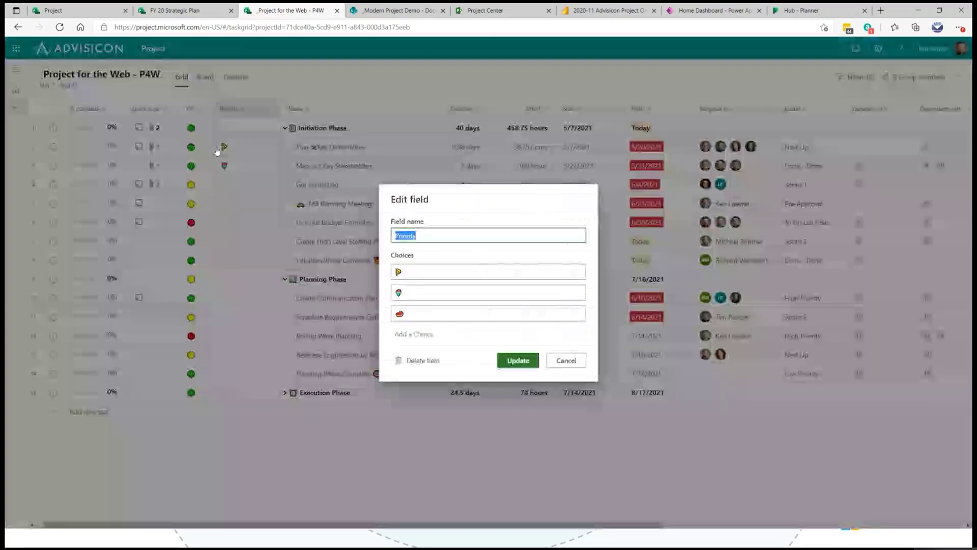
pyautogui.click(432, 361)
pyautogui.click(547, 317)
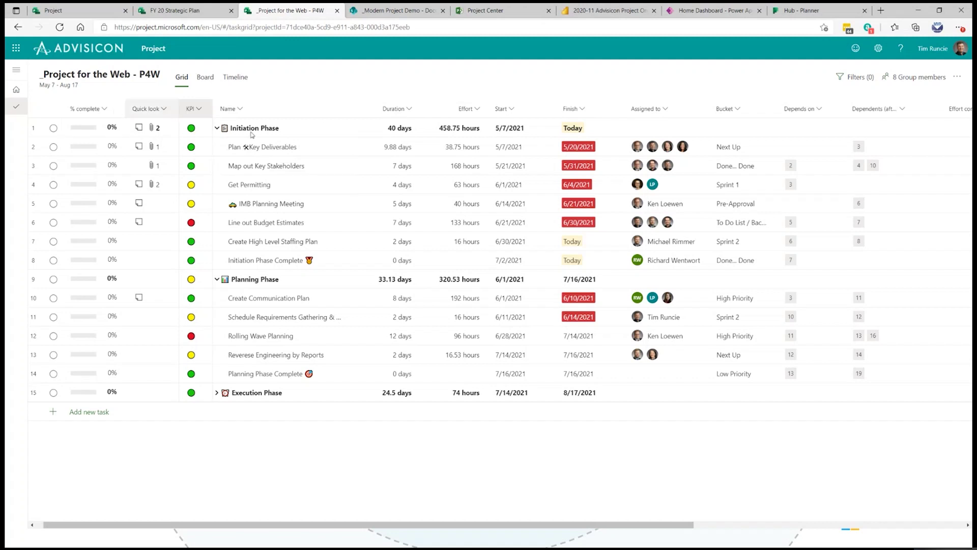
# Step: Open the Microsoft feedback form with the option "I have a suggestion"
pyautogui.click(856, 49)
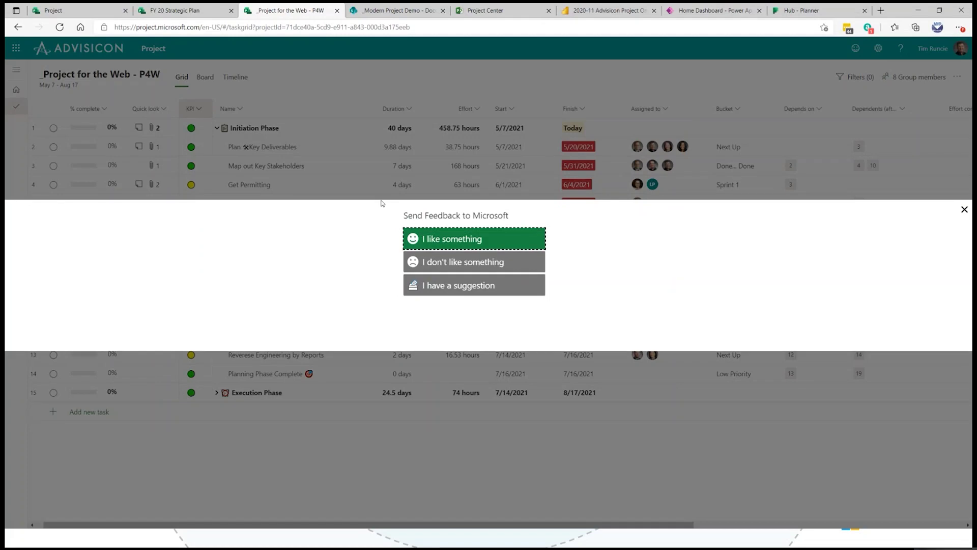
pyautogui.click(462, 286)
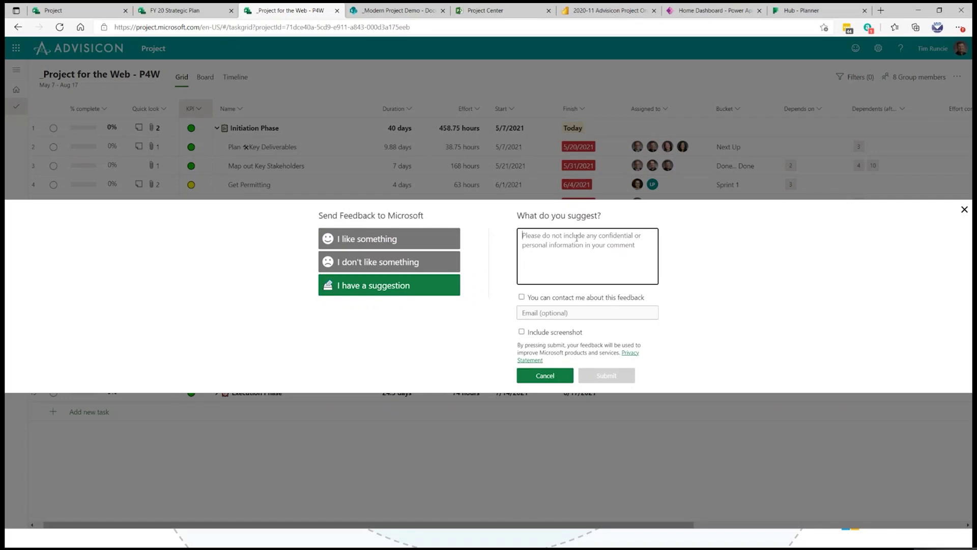
# Step: Write "Can we add Multi-Currency Field" as the suggestion in the feedback form
pyautogui.write('Can we add')
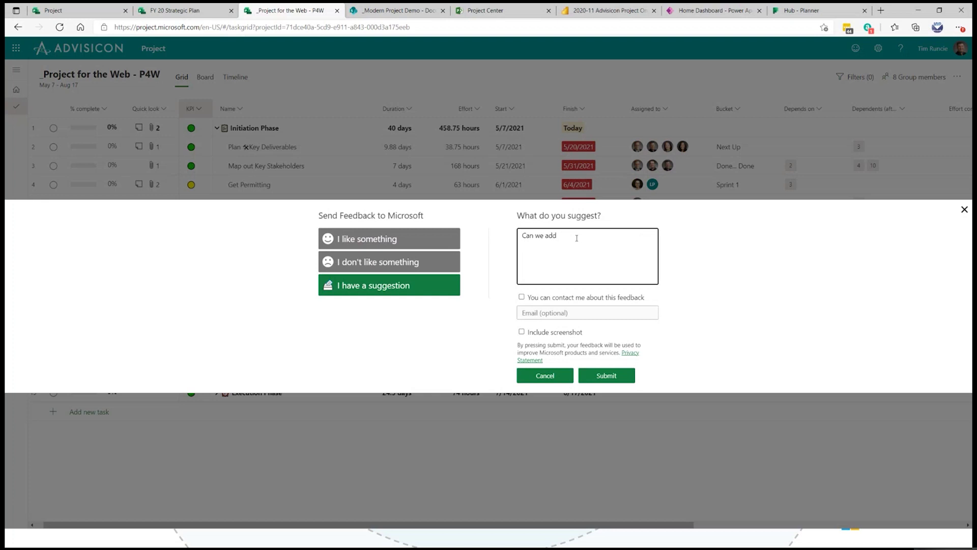
pyautogui.write(' Multi-Currency Fie4ld')
pyautogui.press('BackSpace')
pyautogui.press('BackSpace')
pyautogui.write('ld')
# Step: Allow contact about the feedback, fill in the contact's e-mail, and cancel the form without submitting it
pyautogui.click(521, 298)
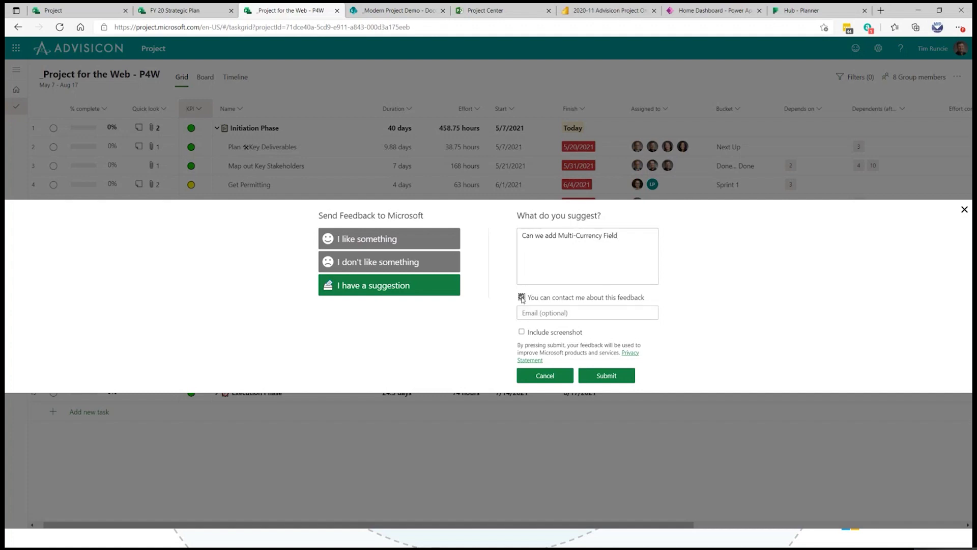
pyautogui.click(547, 312)
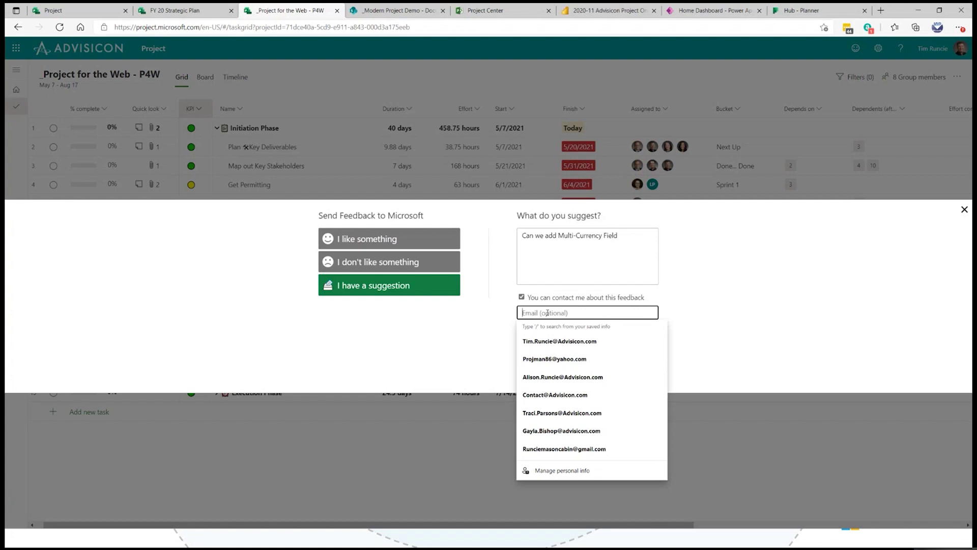
pyautogui.click(566, 342)
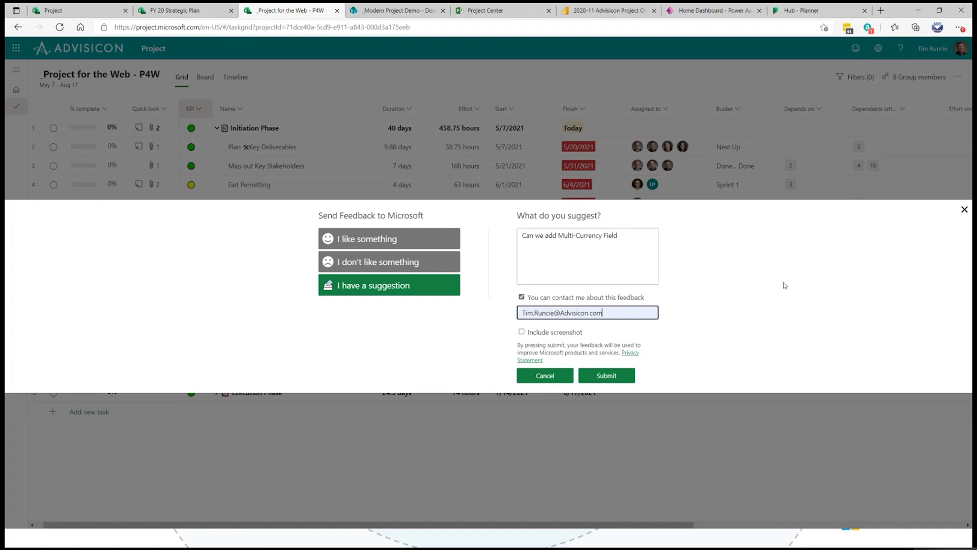
pyautogui.click(545, 376)
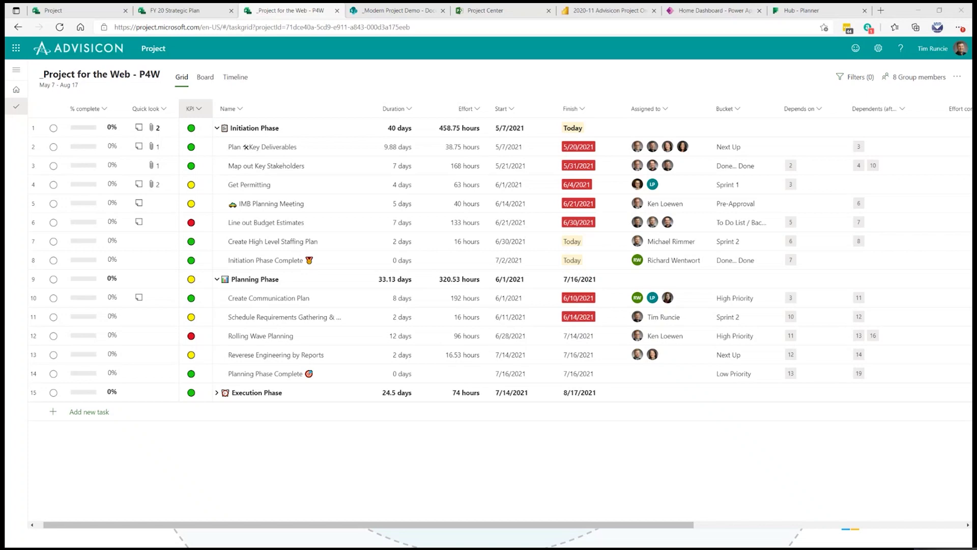
# Step: Show the alternatives to a new blank project on the Project home page
pyautogui.click(101, 12)
pyautogui.click(288, 83)
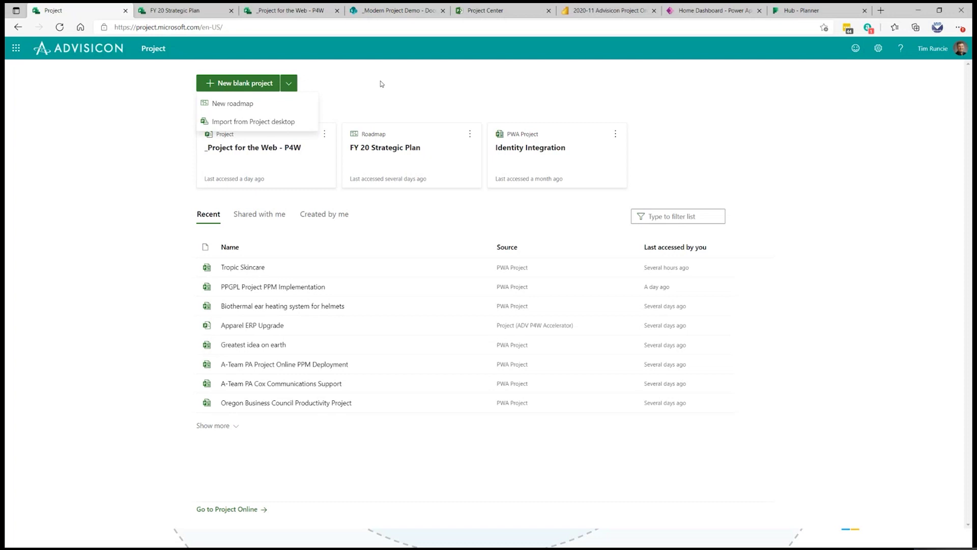
# Step: Return to the _Project for the Web - P4W grid, then collapse and re-expand the Initiation Phase summary task
pyautogui.click(302, 13)
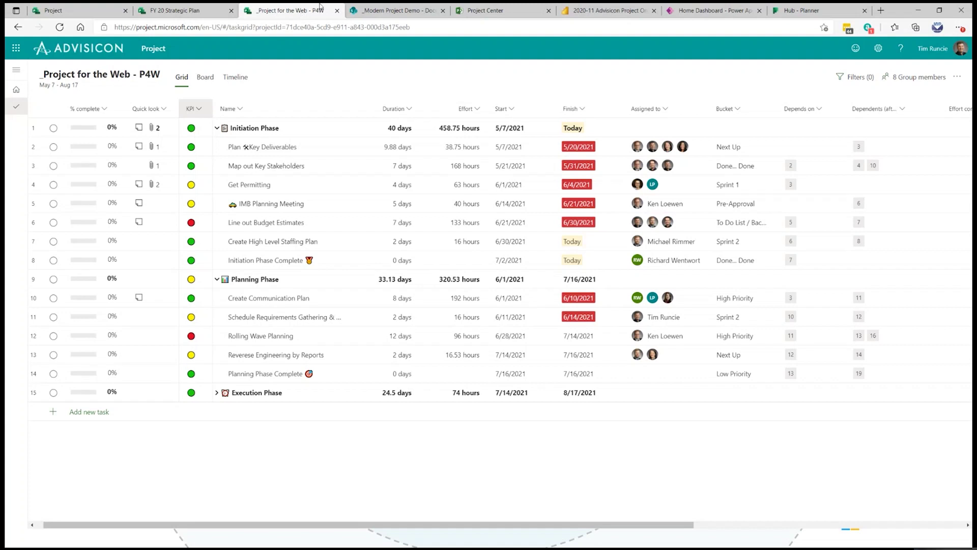
pyautogui.click(217, 129)
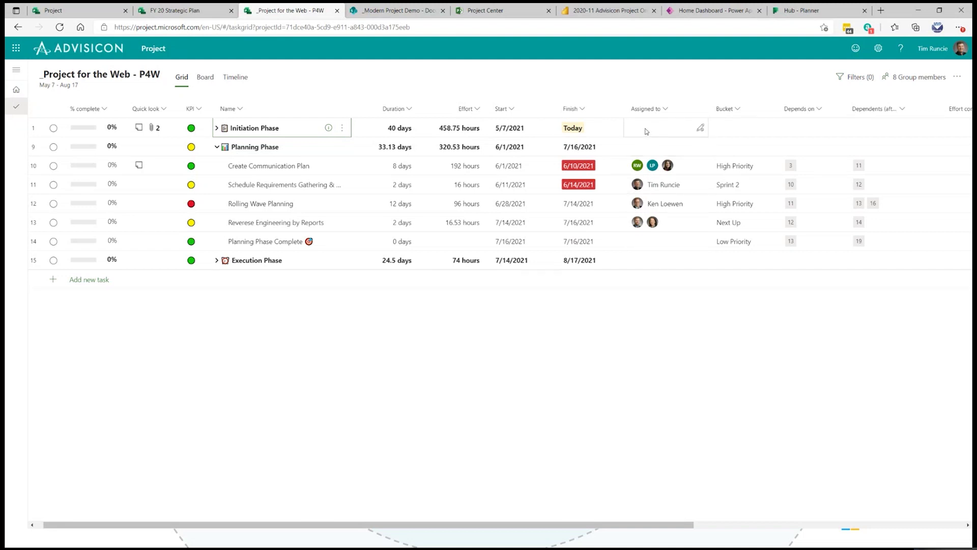
pyautogui.click(216, 128)
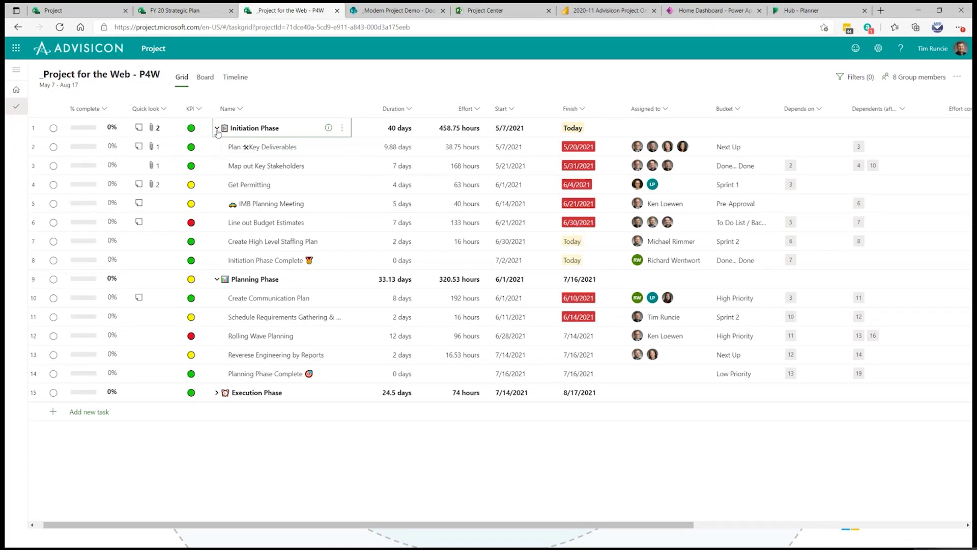